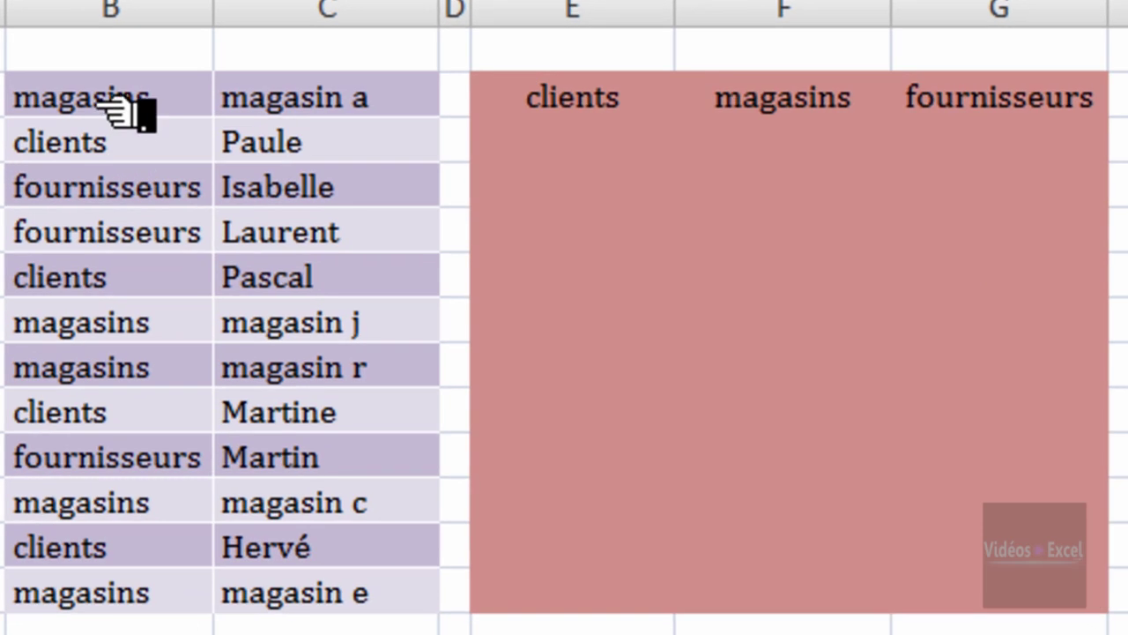
# Step: Examine the source list in B2:C13, comparing each category in column B with its entry in column C
pyautogui.click(154, 314)
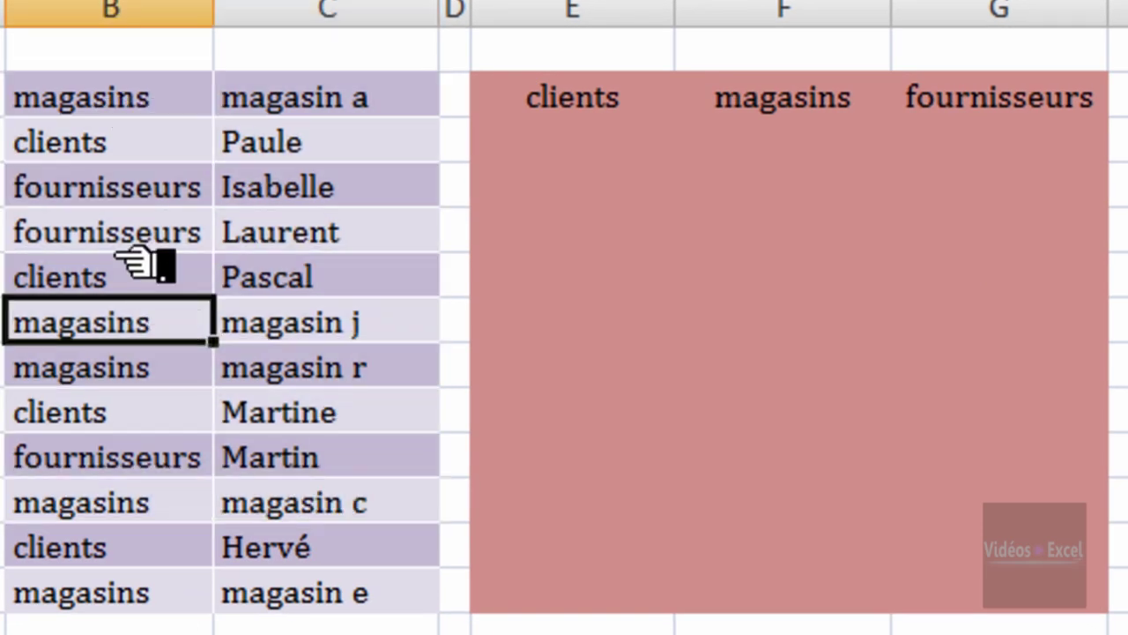
pyautogui.click(149, 104)
pyautogui.click(317, 98)
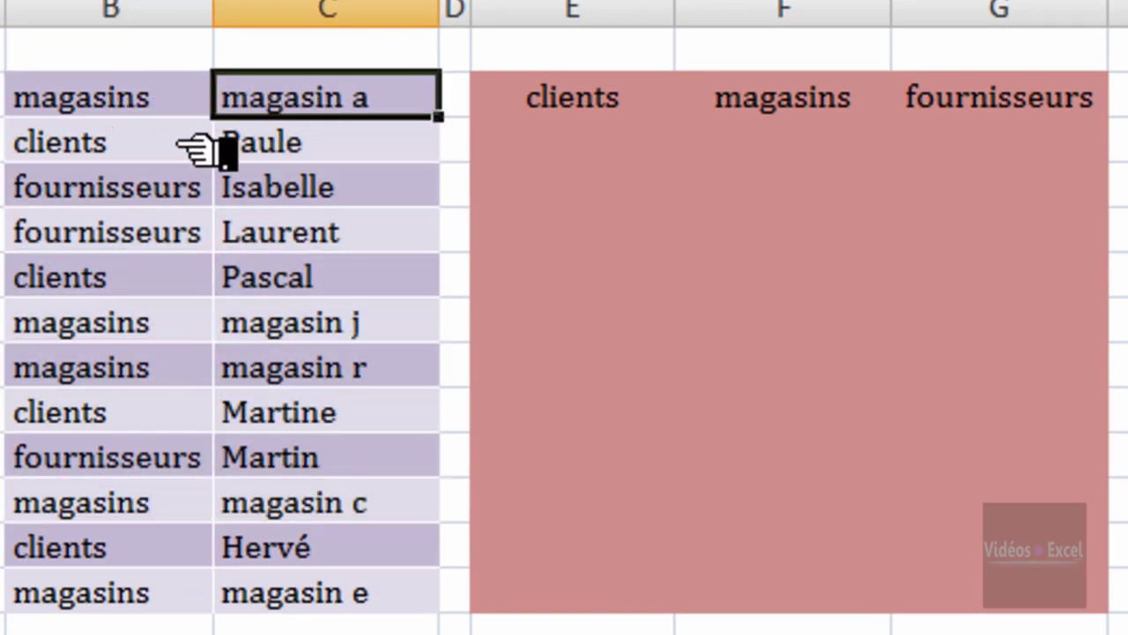
pyautogui.click(145, 150)
pyautogui.click(251, 159)
pyautogui.click(176, 192)
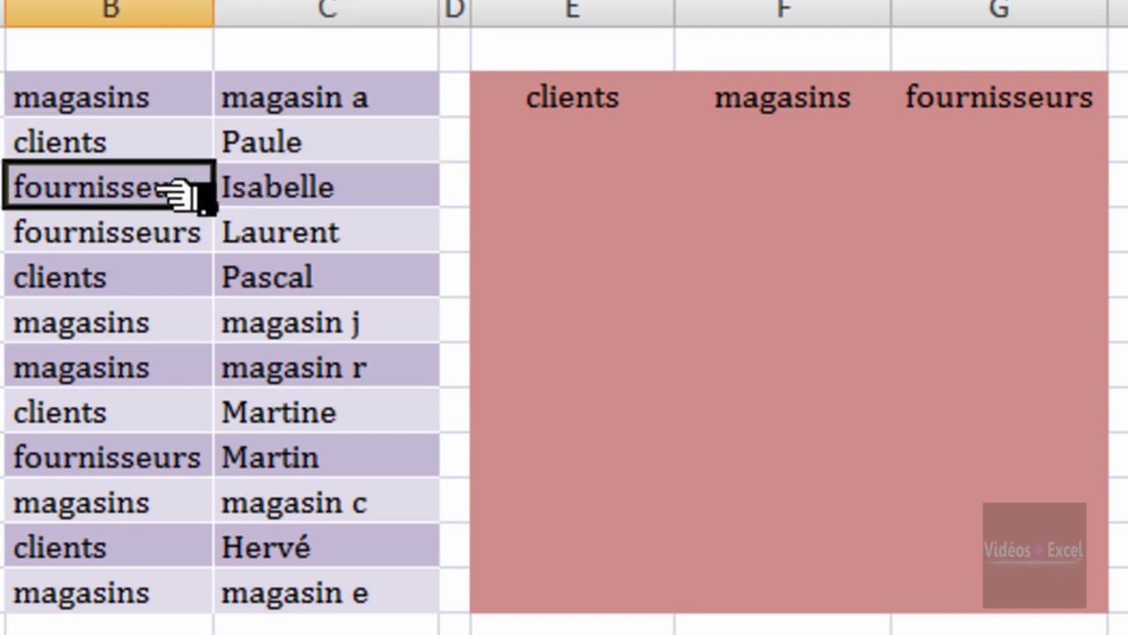
pyautogui.click(176, 108)
pyautogui.click(290, 110)
pyautogui.click(166, 99)
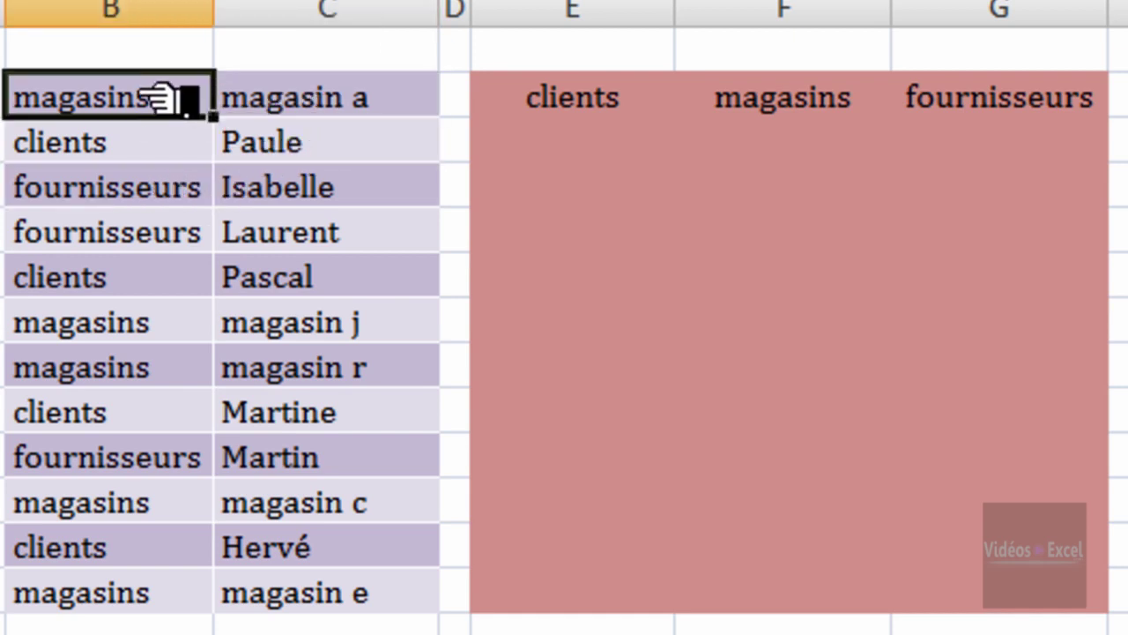
pyautogui.click(304, 111)
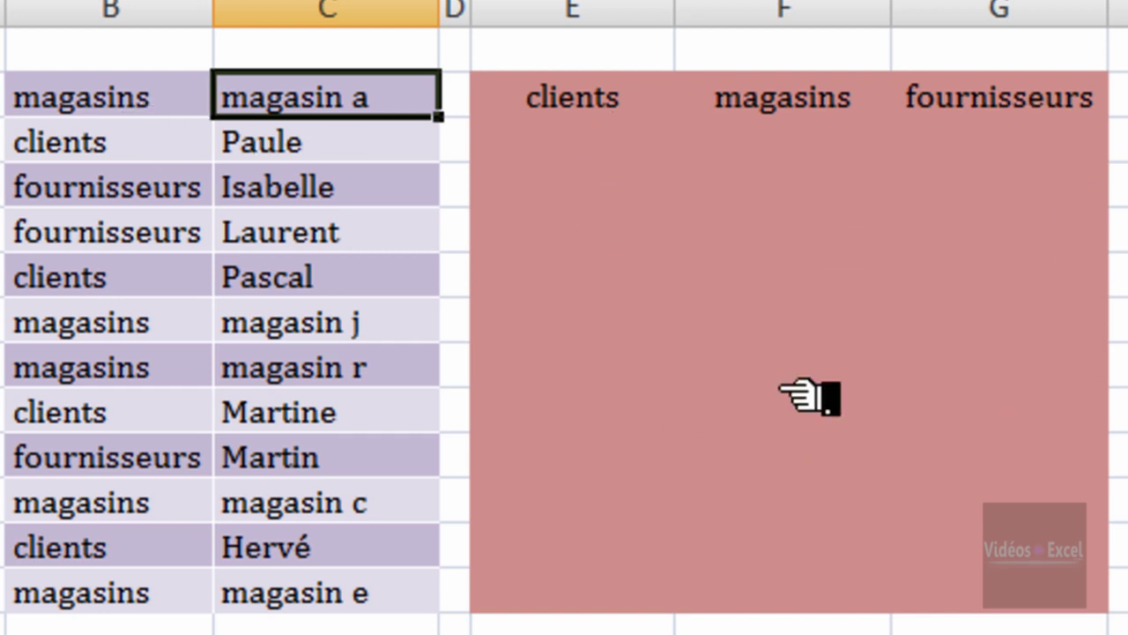
pyautogui.moveTo(132, 104); pyautogui.dragTo(337, 499)
pyautogui.click(320, 379)
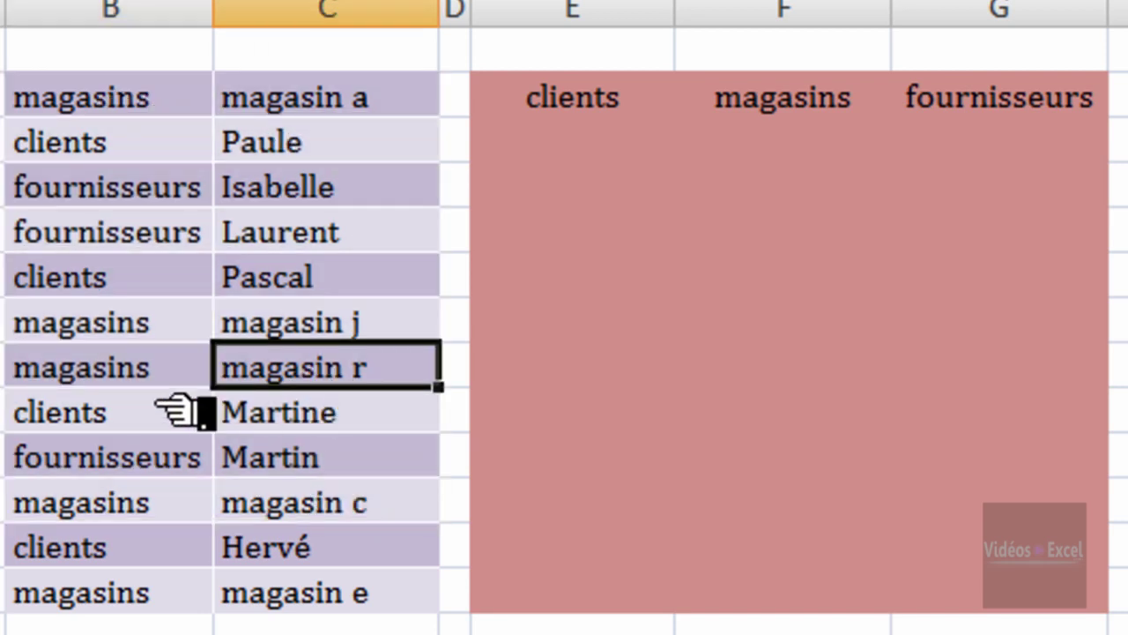
pyautogui.click(154, 375)
pyautogui.click(157, 317)
pyautogui.click(157, 277)
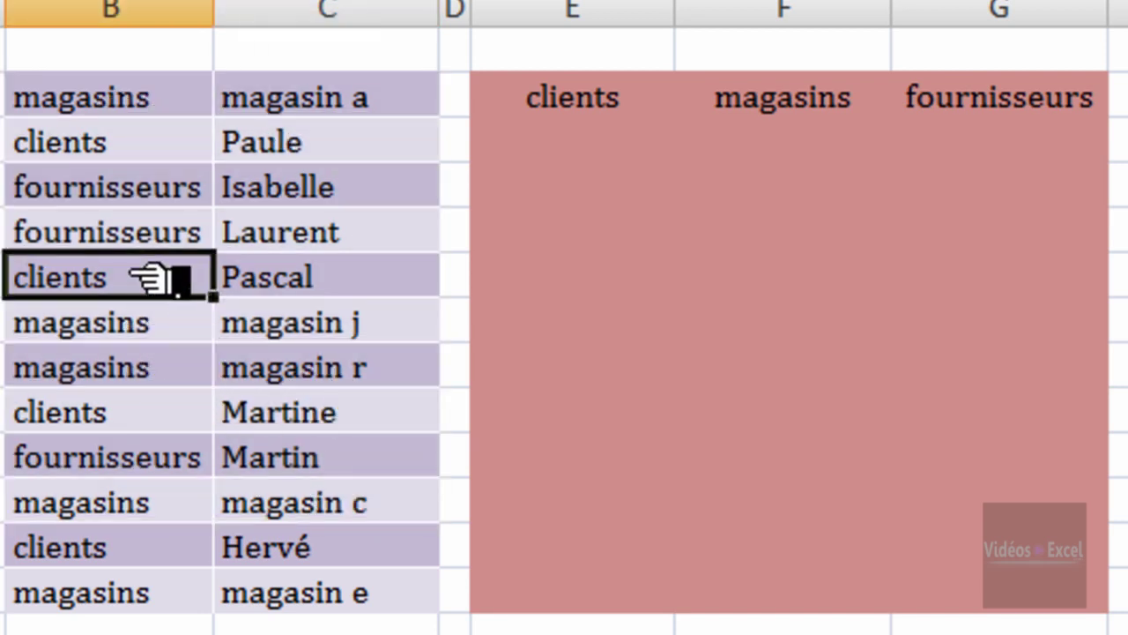
pyautogui.click(160, 237)
pyautogui.click(300, 242)
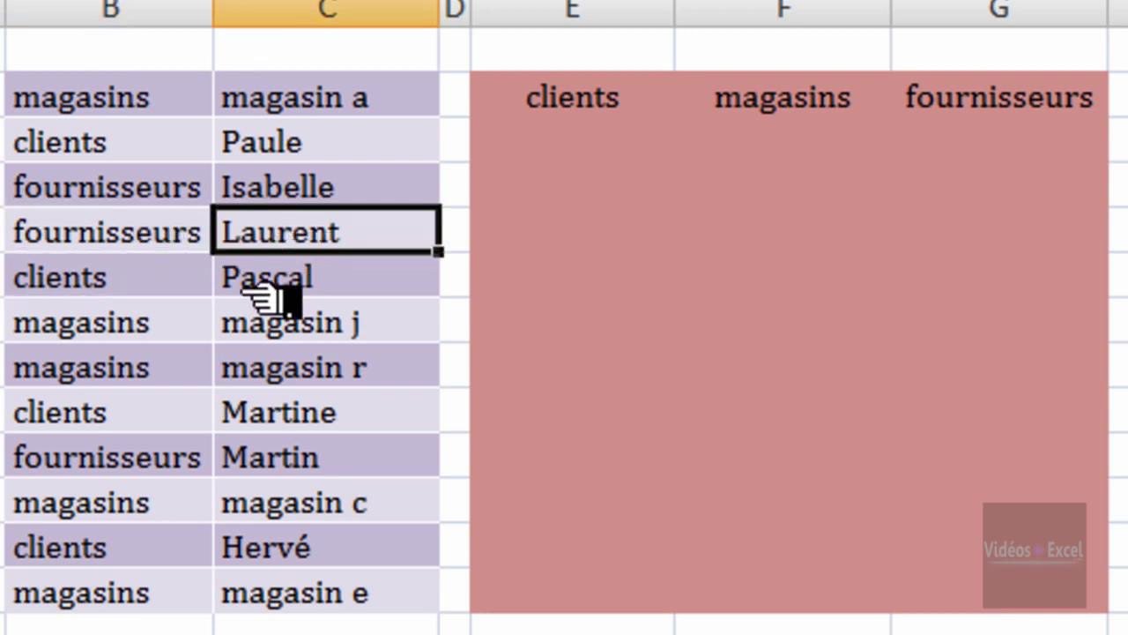
pyautogui.click(163, 368)
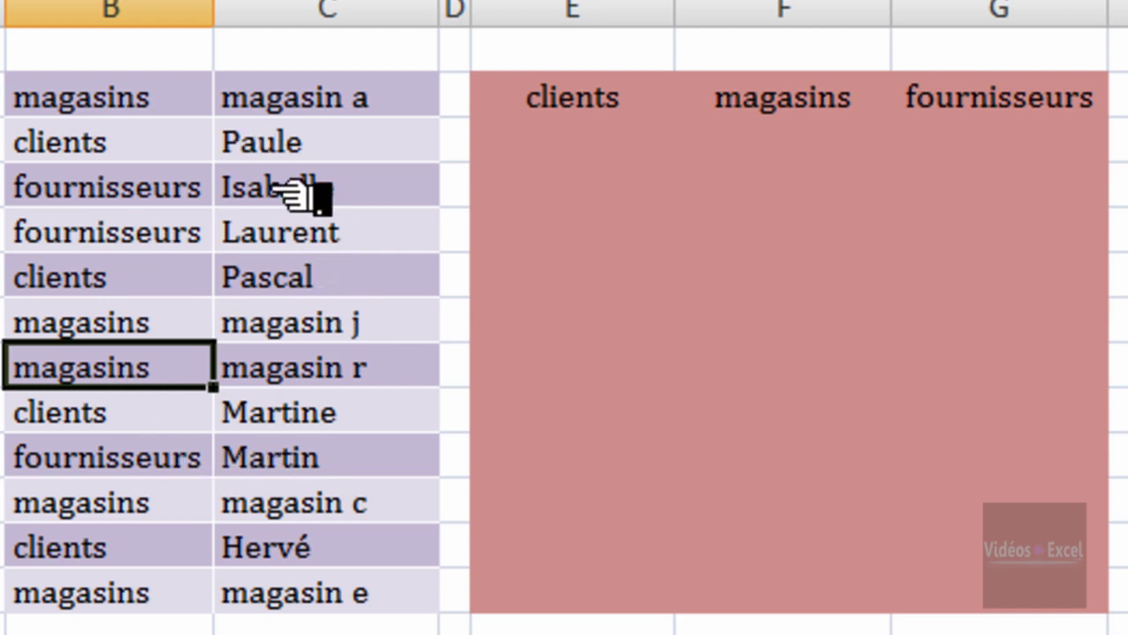
pyautogui.moveTo(121, 98); pyautogui.dragTo(321, 542)
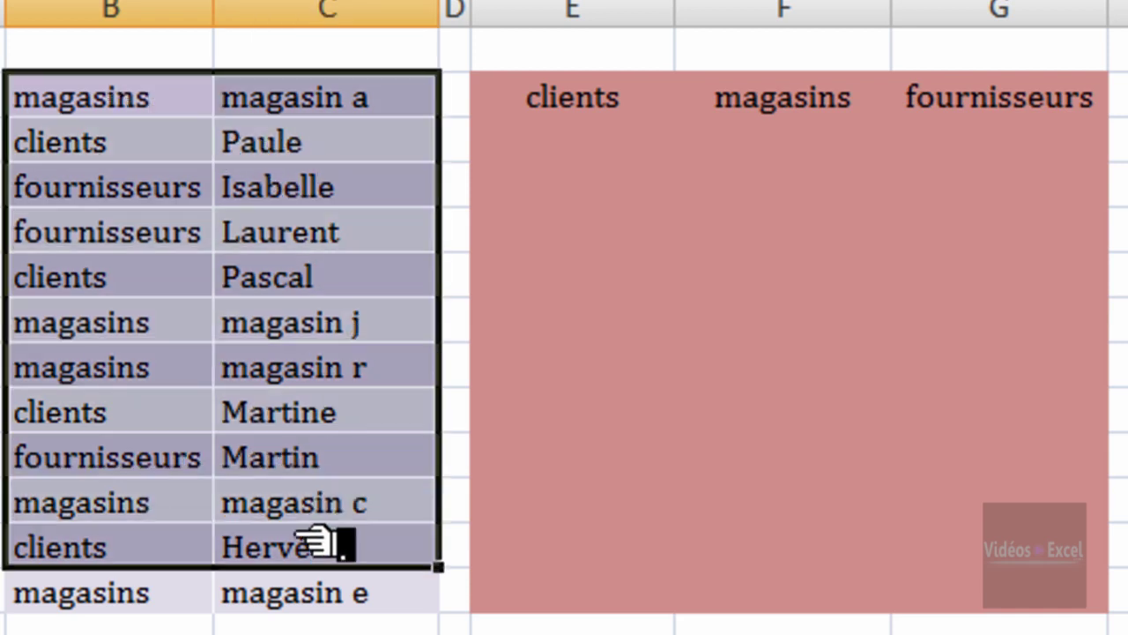
pyautogui.click(186, 284)
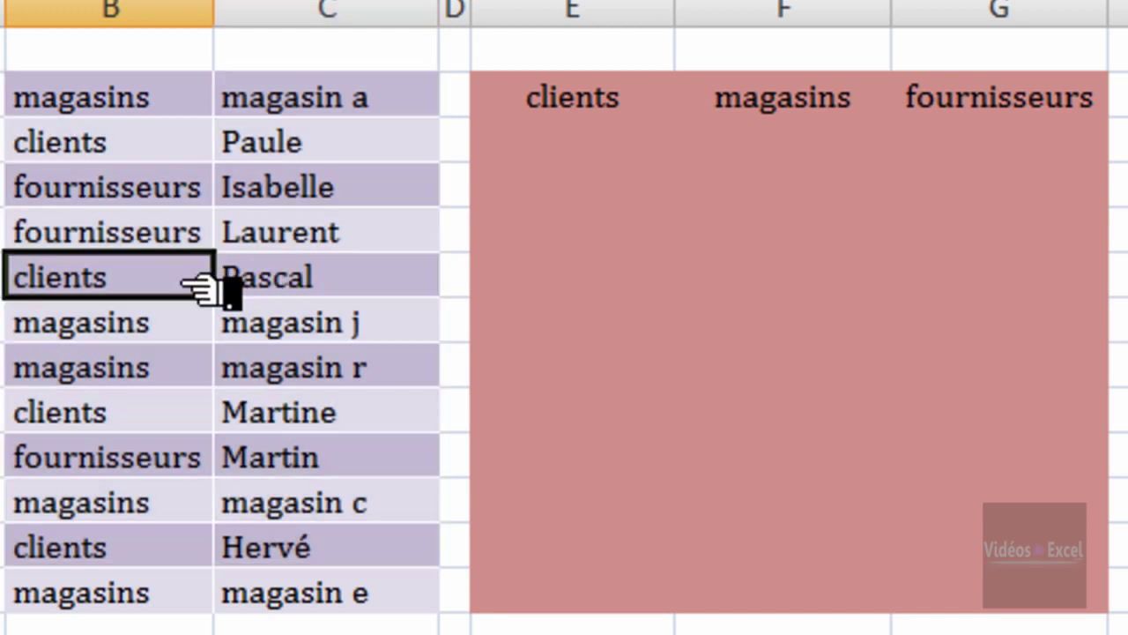
# Step: Examine the empty results area below the clients, magasins and fournisseurs headers in columns E to G
pyautogui.click(557, 143)
pyautogui.moveTo(564, 143); pyautogui.dragTo(943, 595)
pyautogui.click(825, 421)
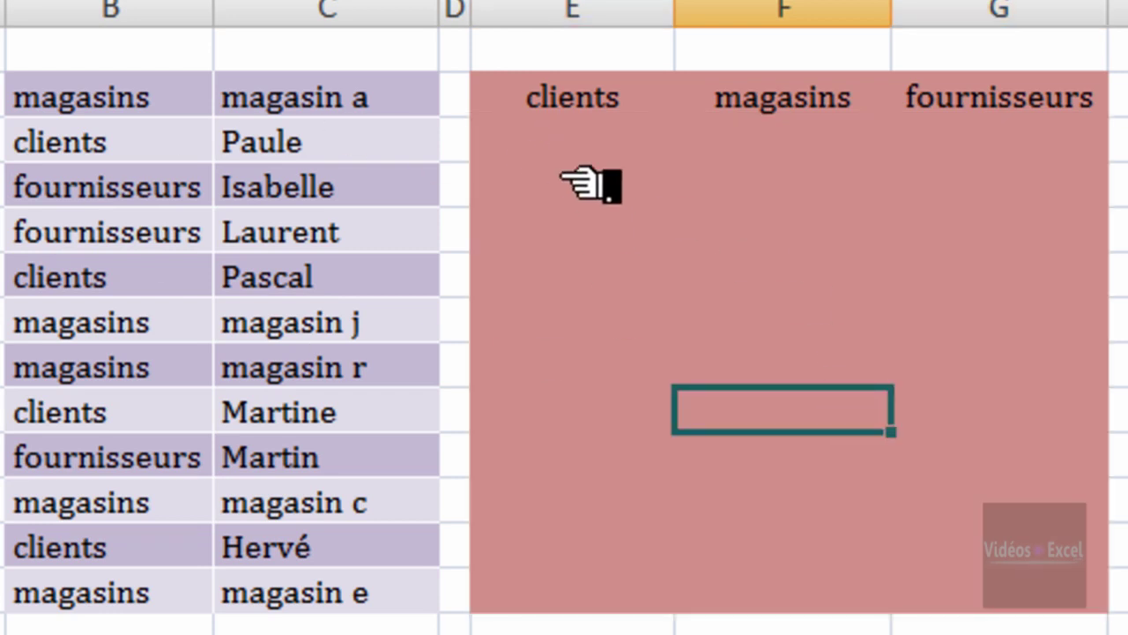
pyautogui.moveTo(574, 160); pyautogui.dragTo(570, 453)
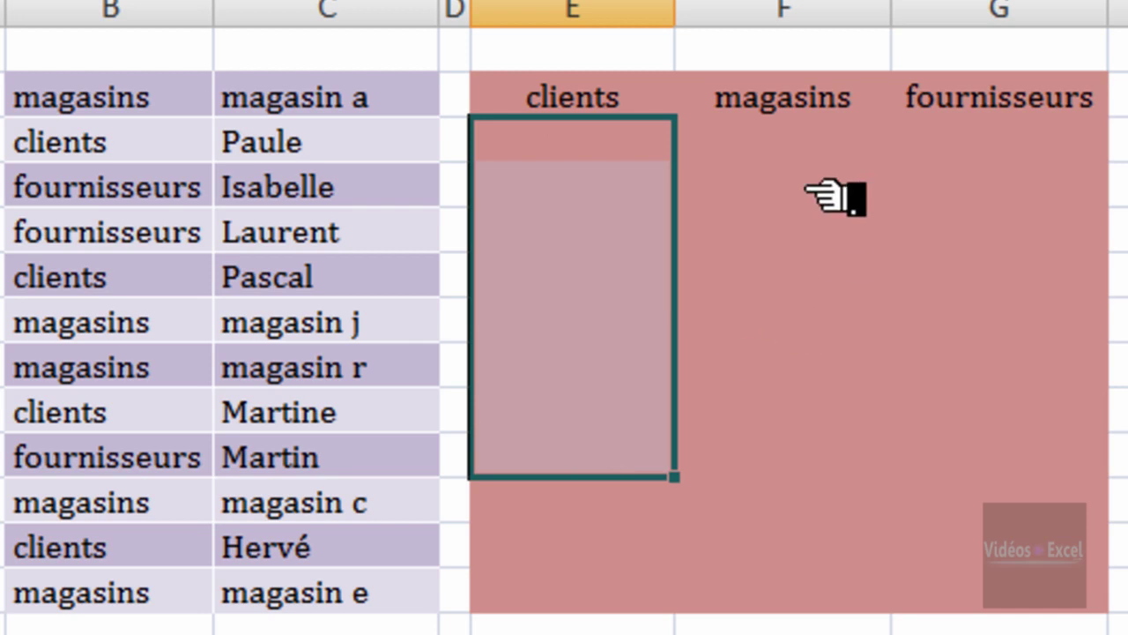
pyautogui.moveTo(791, 170); pyautogui.dragTo(779, 404)
pyautogui.moveTo(1009, 176); pyautogui.dragTo(983, 427)
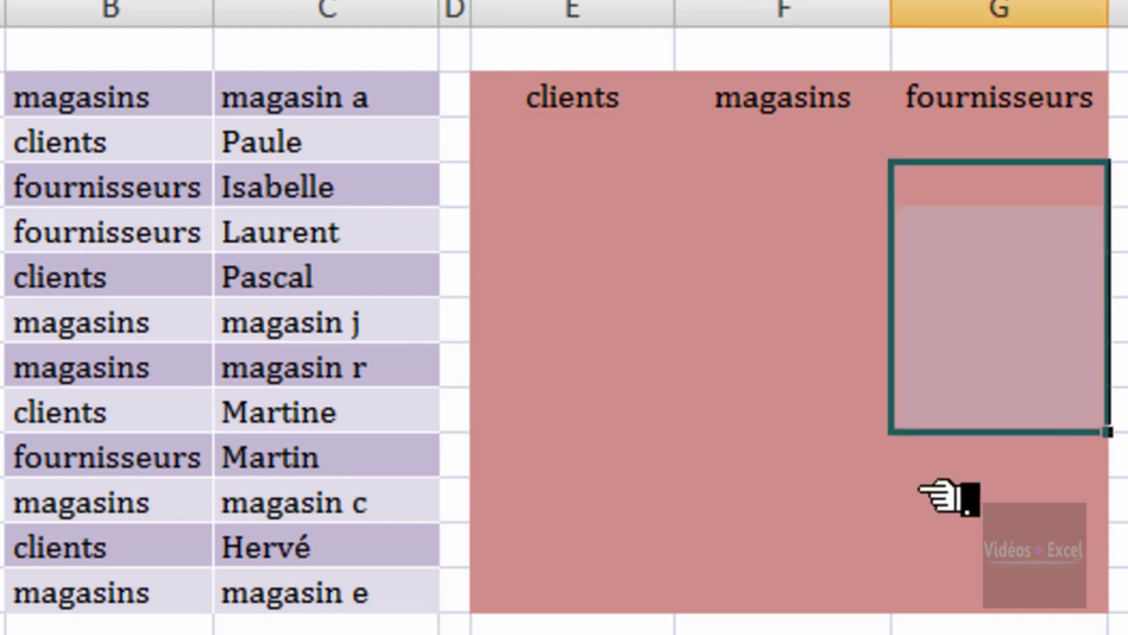
pyautogui.click(825, 430)
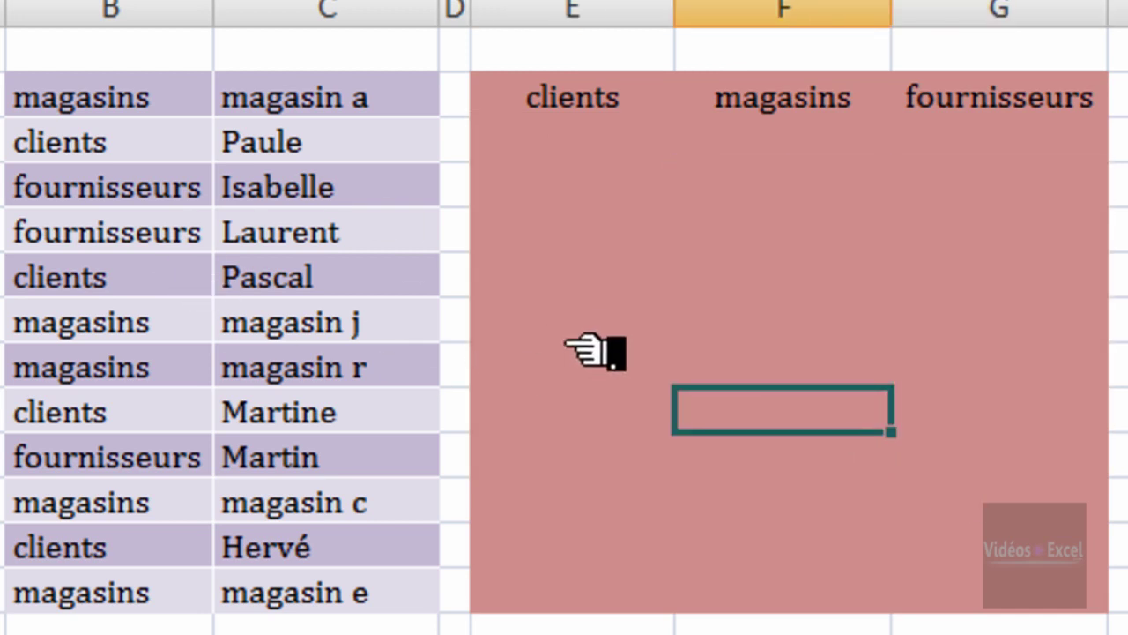
pyautogui.click(665, 313)
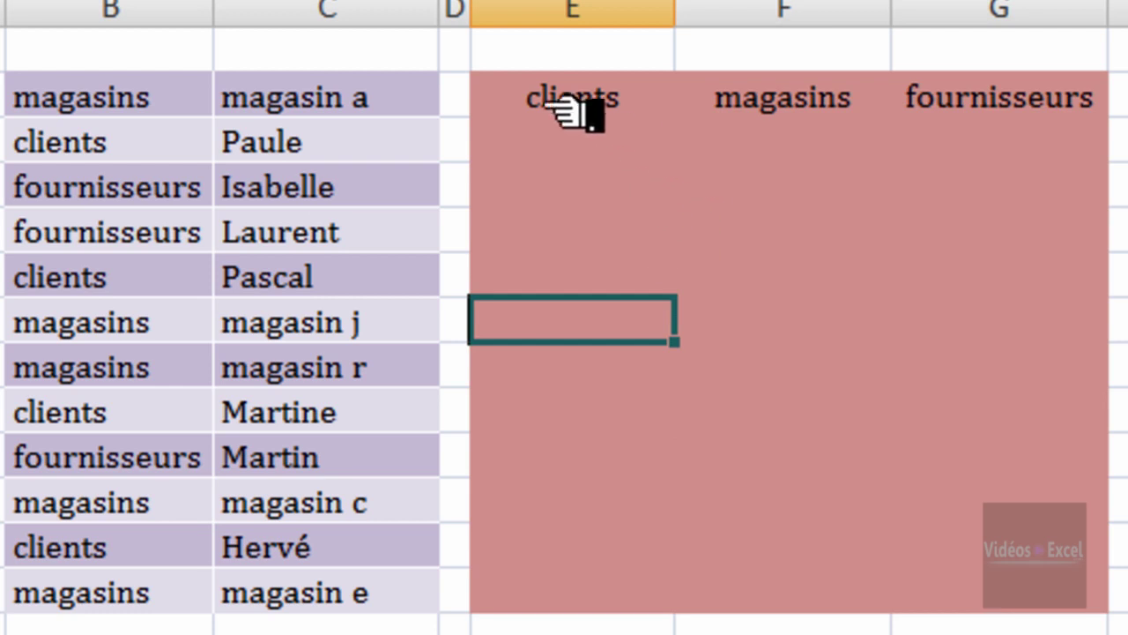
# Step: Change the results table headers to magasins in E2, fournisseurs in F2 and clients in G2
pyautogui.moveTo(571, 104); pyautogui.dragTo(1033, 114)
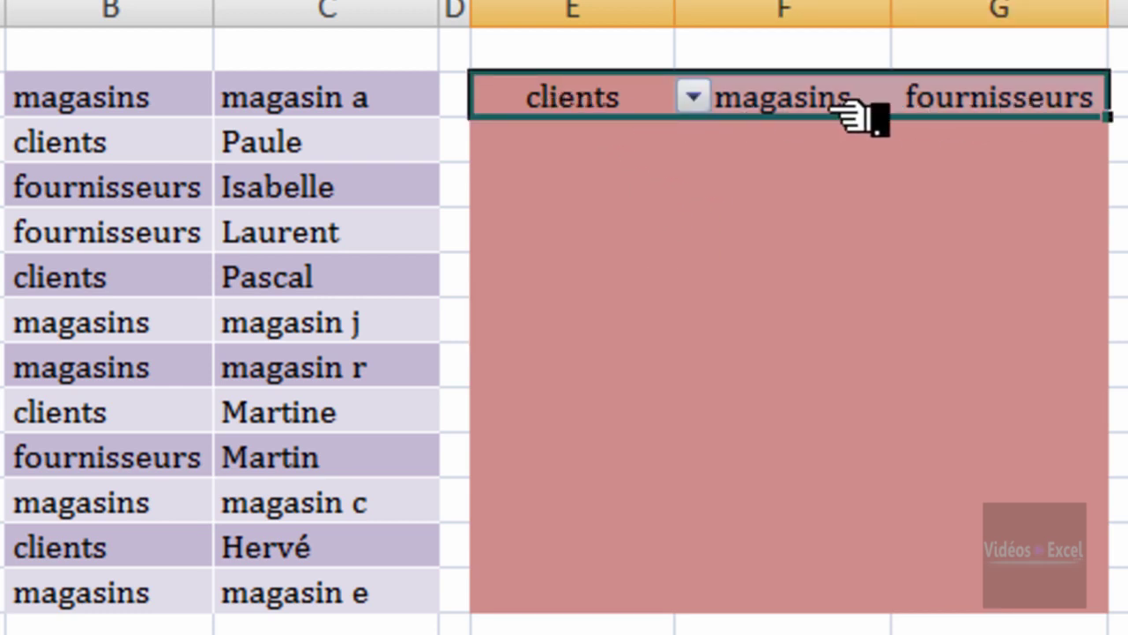
pyautogui.click(694, 99)
pyautogui.click(680, 131)
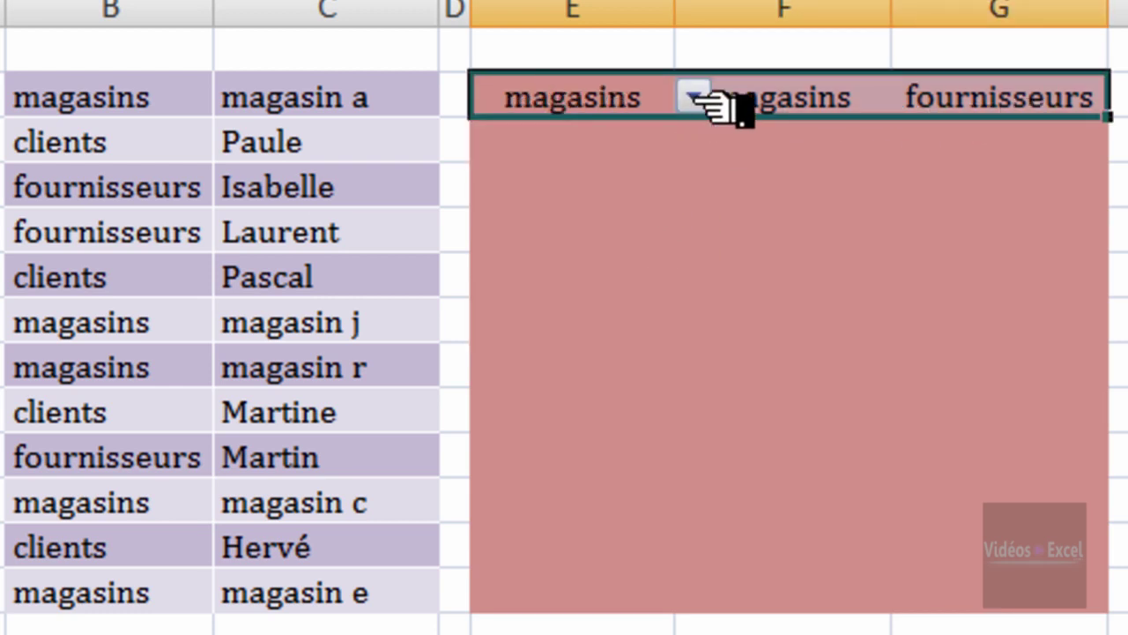
pyautogui.click(818, 101)
pyautogui.click(910, 99)
pyautogui.click(882, 189)
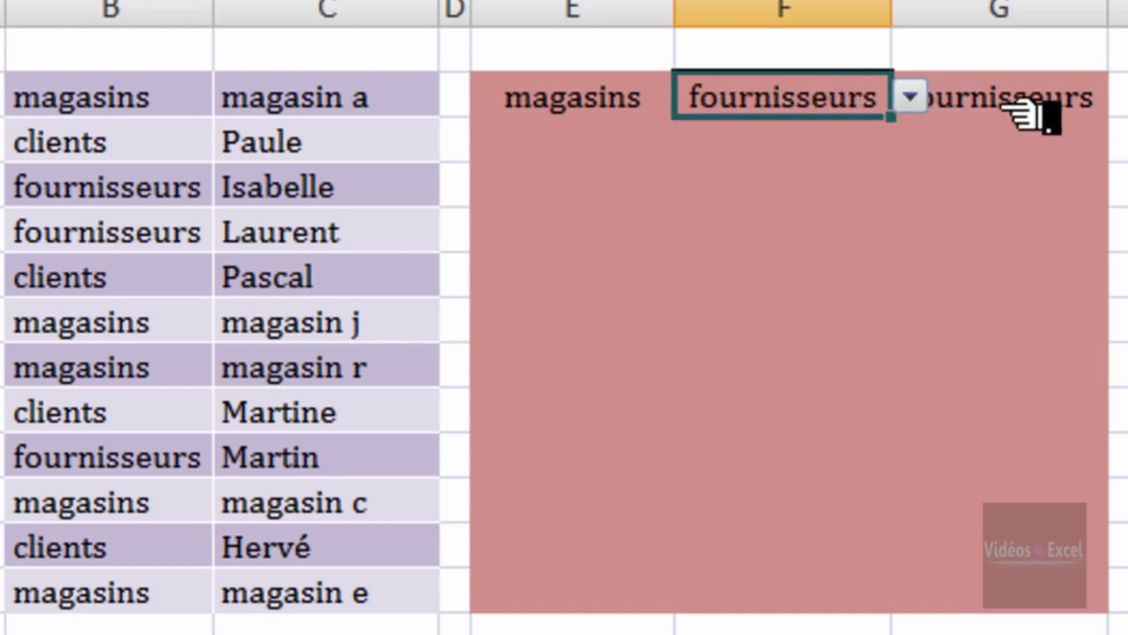
pyautogui.click(1067, 110)
pyautogui.click(1121, 99)
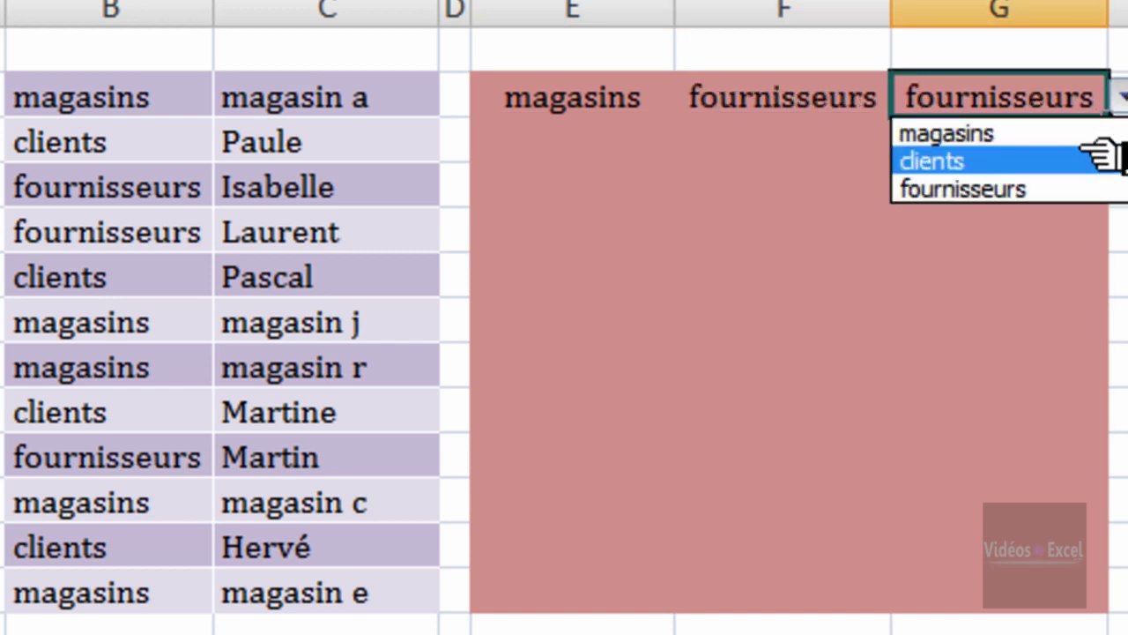
pyautogui.click(1102, 156)
pyautogui.click(961, 199)
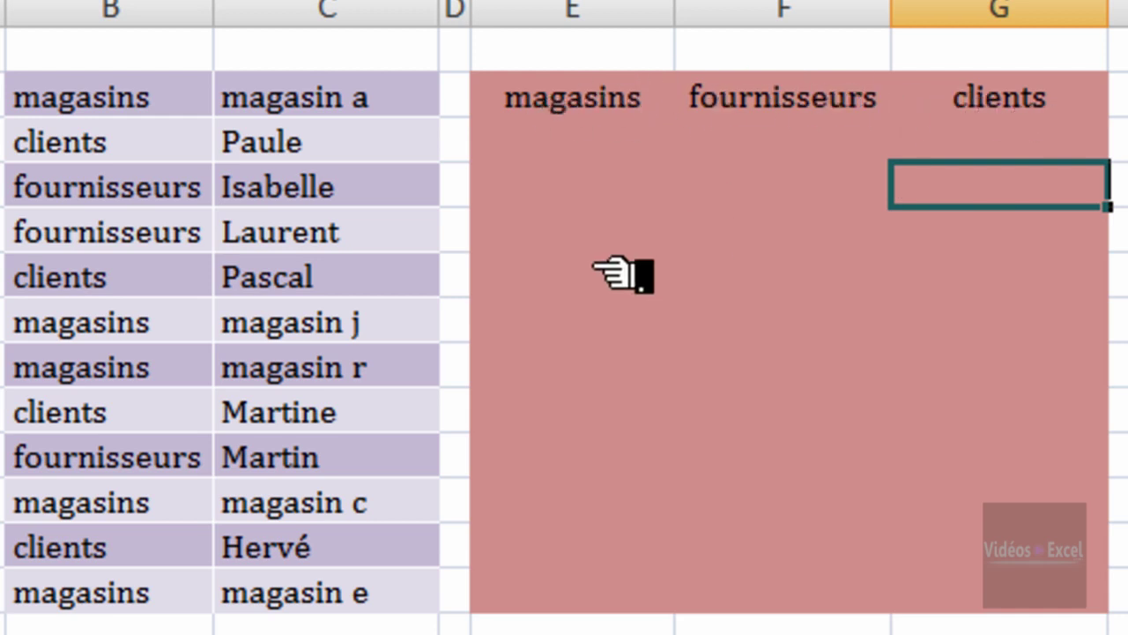
pyautogui.moveTo(569, 231); pyautogui.dragTo(592, 363)
pyautogui.moveTo(745, 234); pyautogui.dragTo(780, 362)
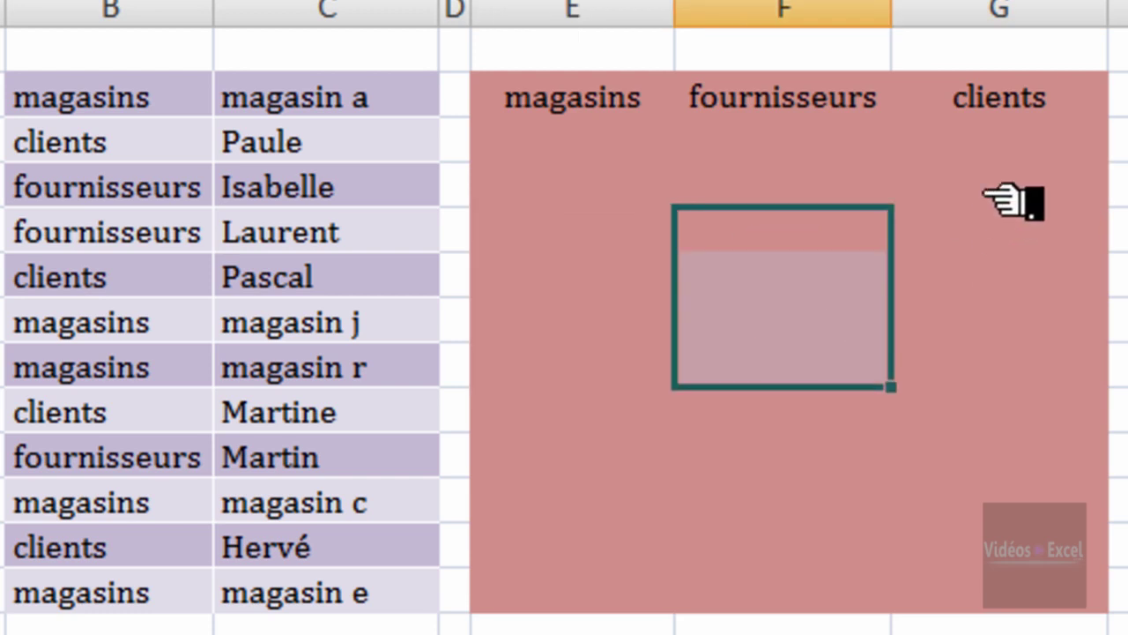
pyautogui.moveTo(977, 194); pyautogui.dragTo(977, 277)
pyautogui.click(892, 477)
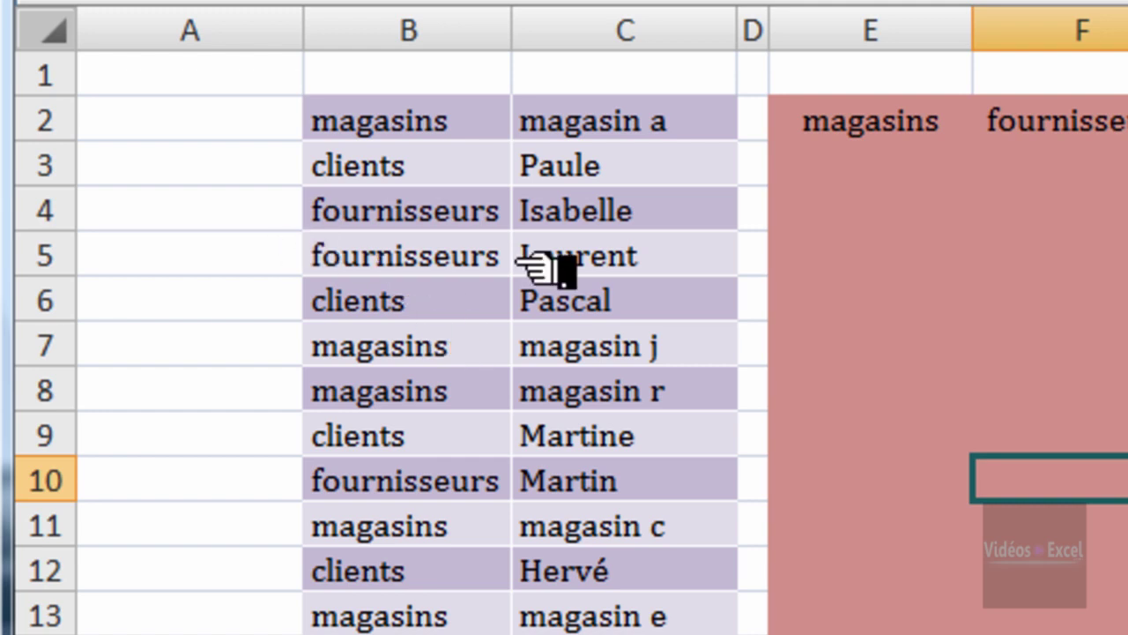
# Step: Select A2:A13 and start a formula in A2 that concatenates the category in B2: =B2&
pyautogui.click(242, 132)
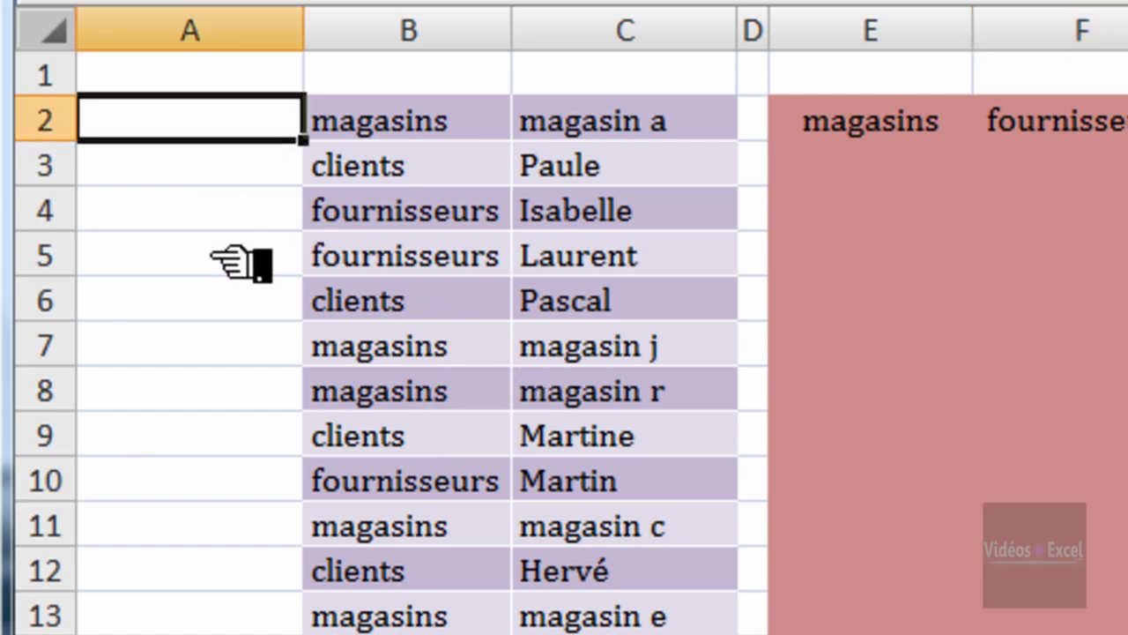
pyautogui.moveTo(225, 126); pyautogui.dragTo(220, 620)
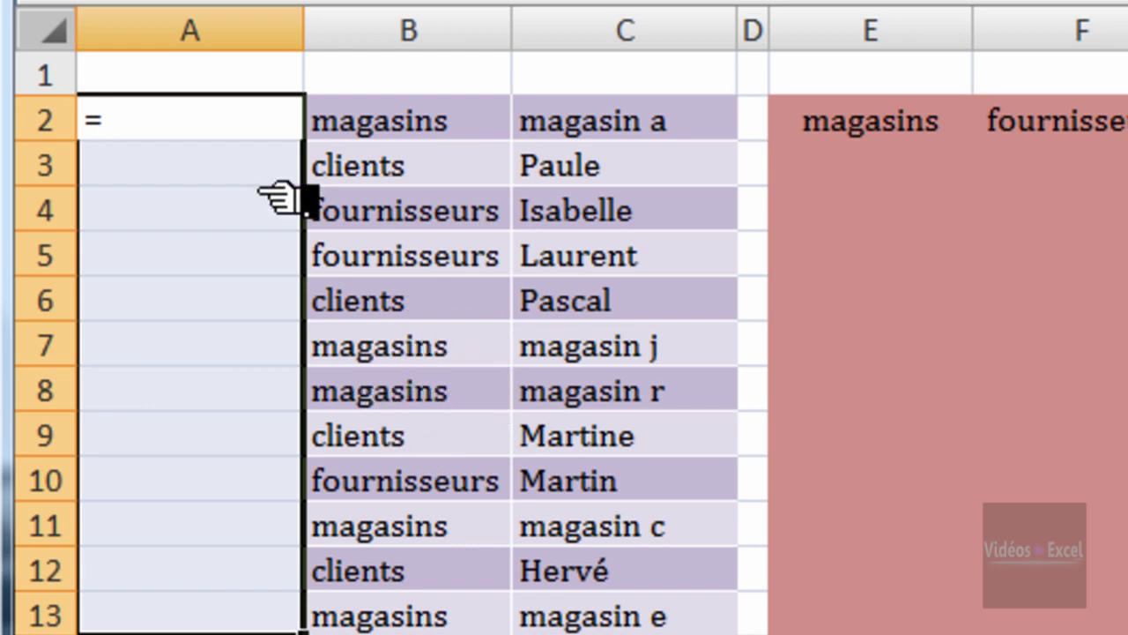
pyautogui.click(397, 125)
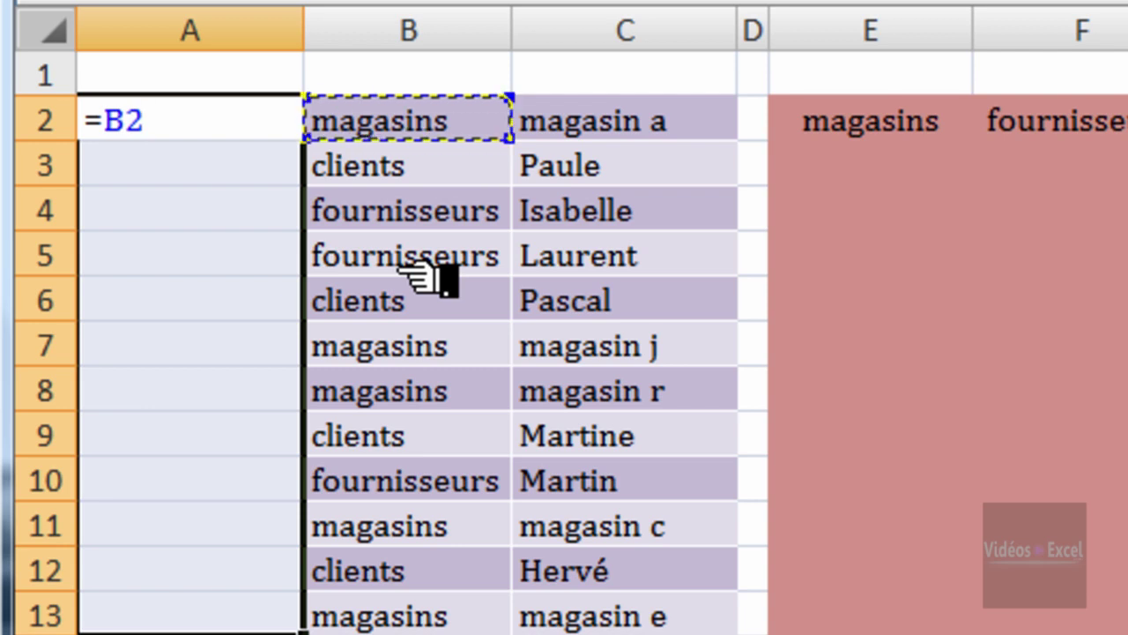
pyautogui.write('&')
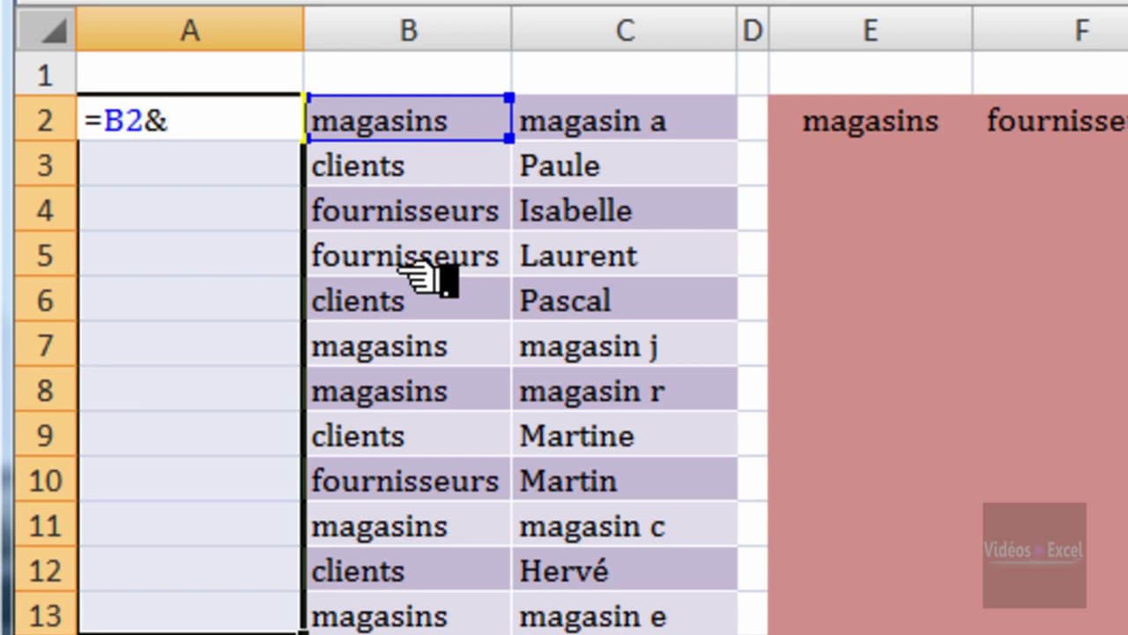
# Step: Append the NB.SI function to the A2 formula so that it reads =B2&NB.SI(
pyautogui.write('nb.')
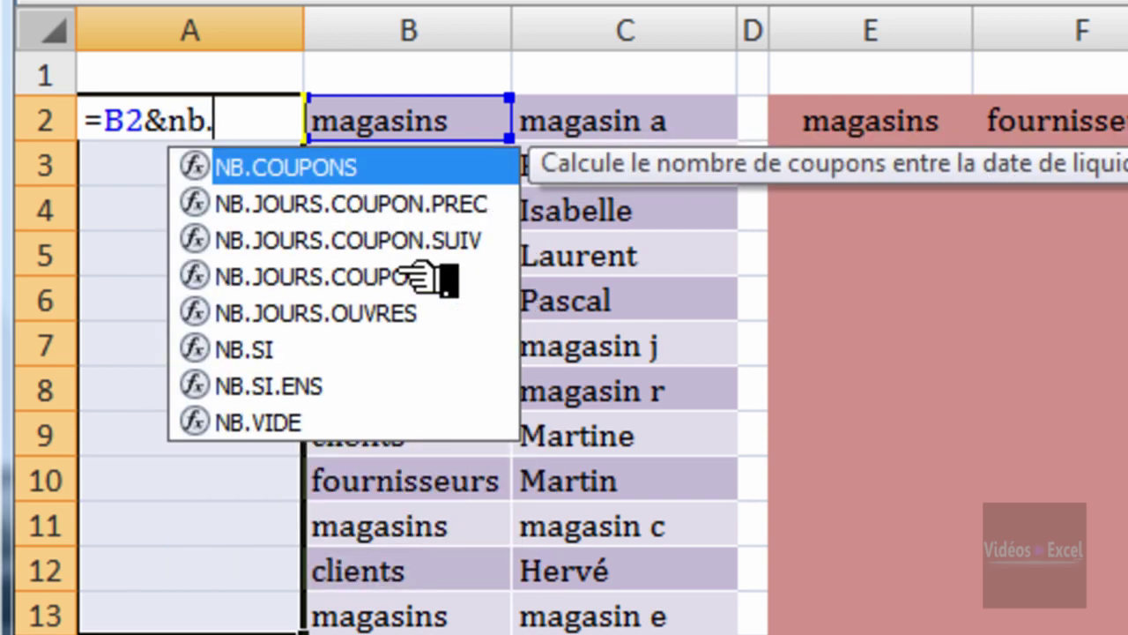
pyautogui.press('Down')
pyautogui.press('Down')
pyautogui.press('Down')
pyautogui.press('Down')
pyautogui.press('Down')
pyautogui.press('Tab')
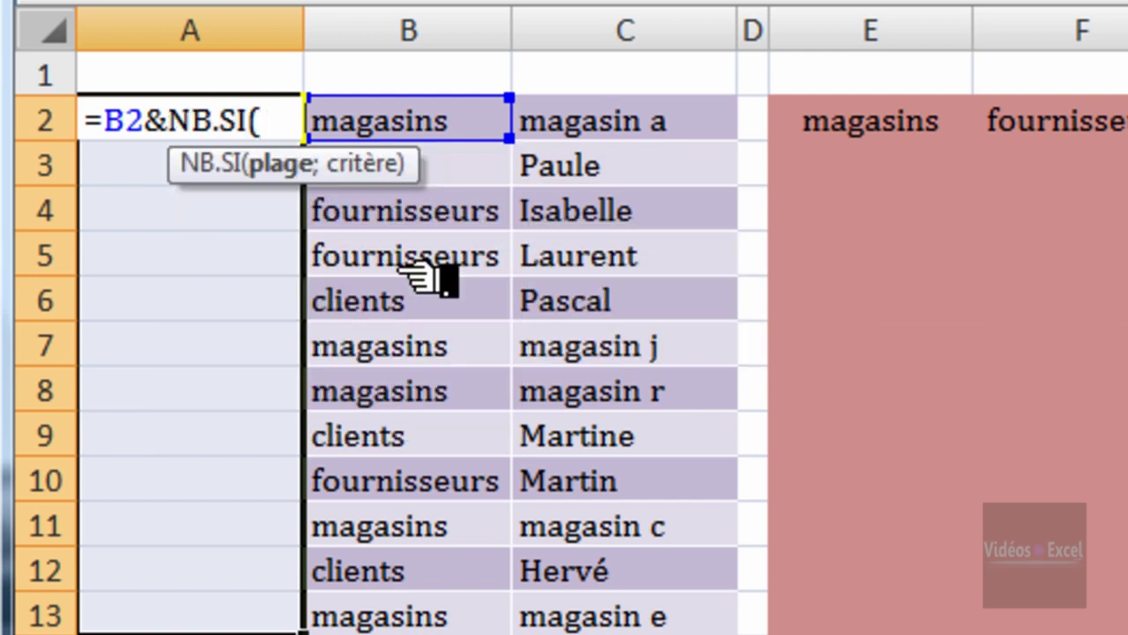
pyautogui.moveTo(248, 180); pyautogui.dragTo(251, 296)
pyautogui.click(337, 115)
pyautogui.hotkey('ctrl', 'Down')
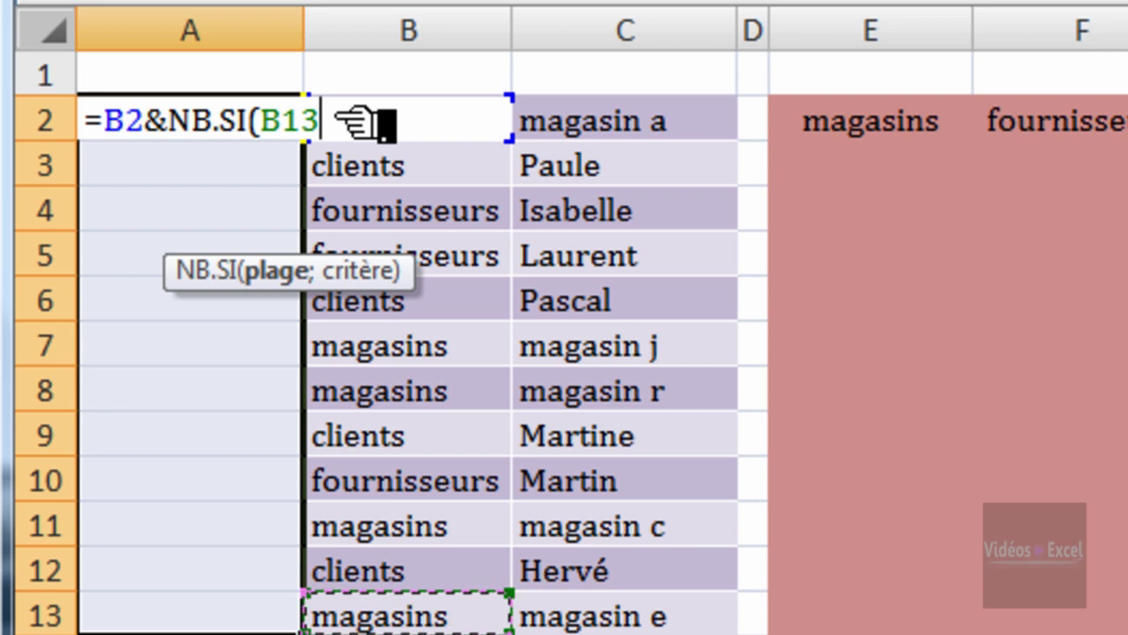
pyautogui.press('F2')
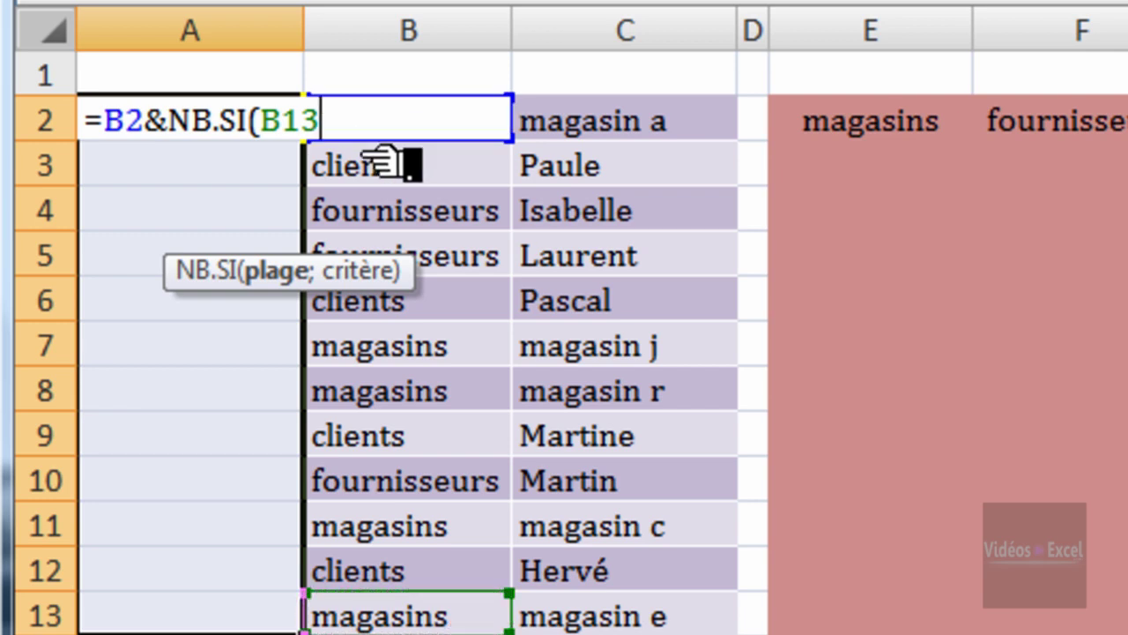
pyautogui.press('BackSpace')
pyautogui.press('BackSpace')
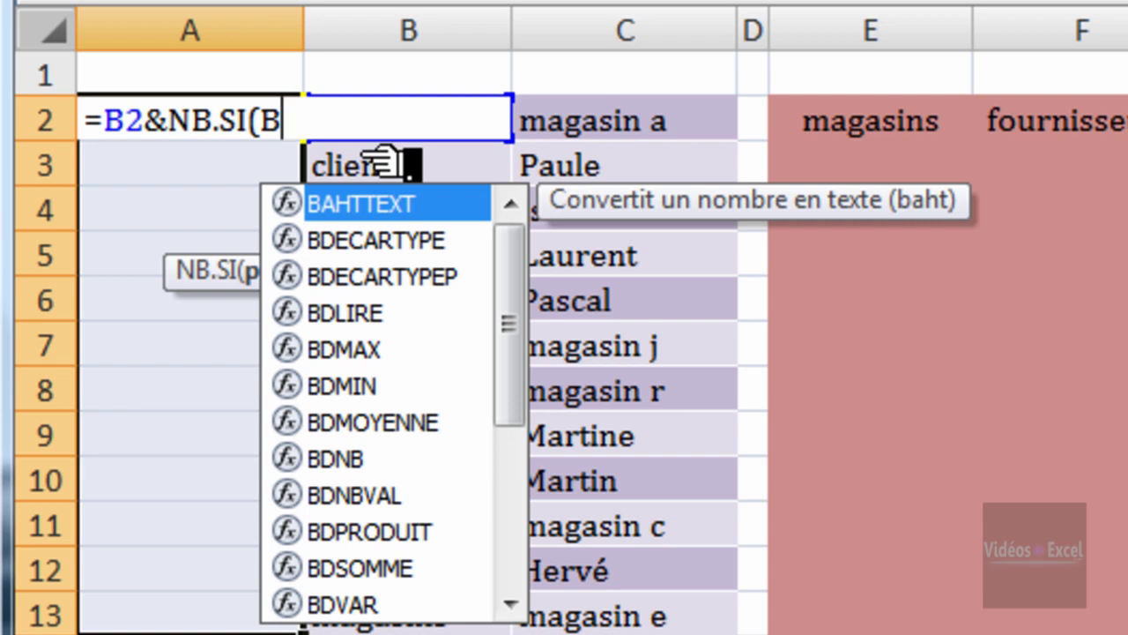
pyautogui.press('Escape')
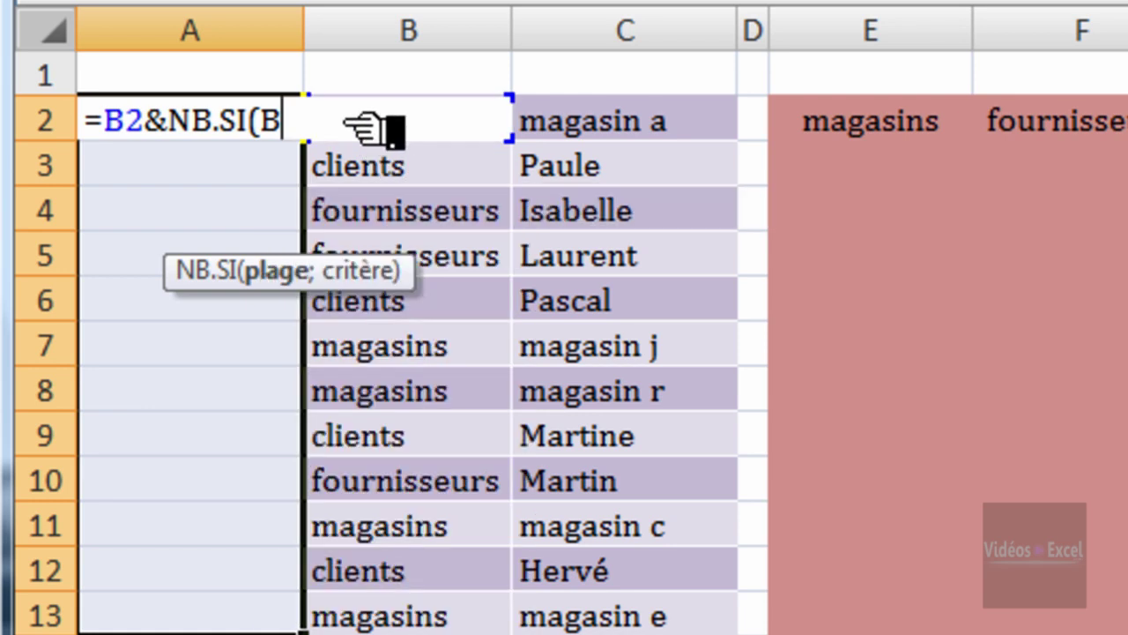
# Step: Enter B2:B2 as the range argument of NB.SI in the A2 formula
pyautogui.click(460, 187)
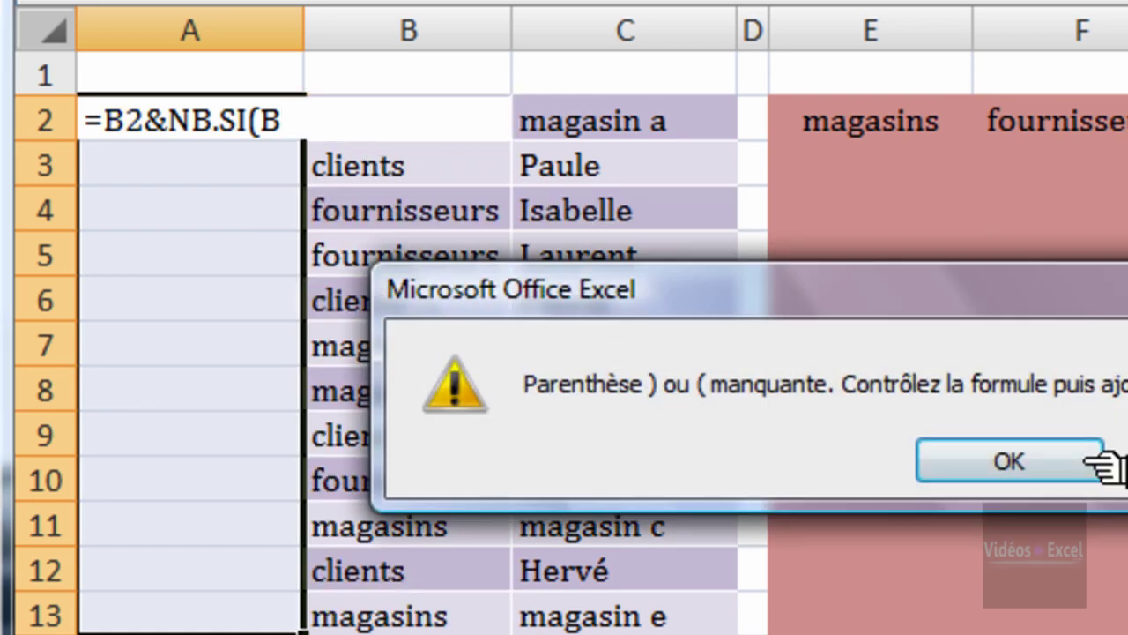
pyautogui.click(1098, 462)
pyautogui.click(463, 176)
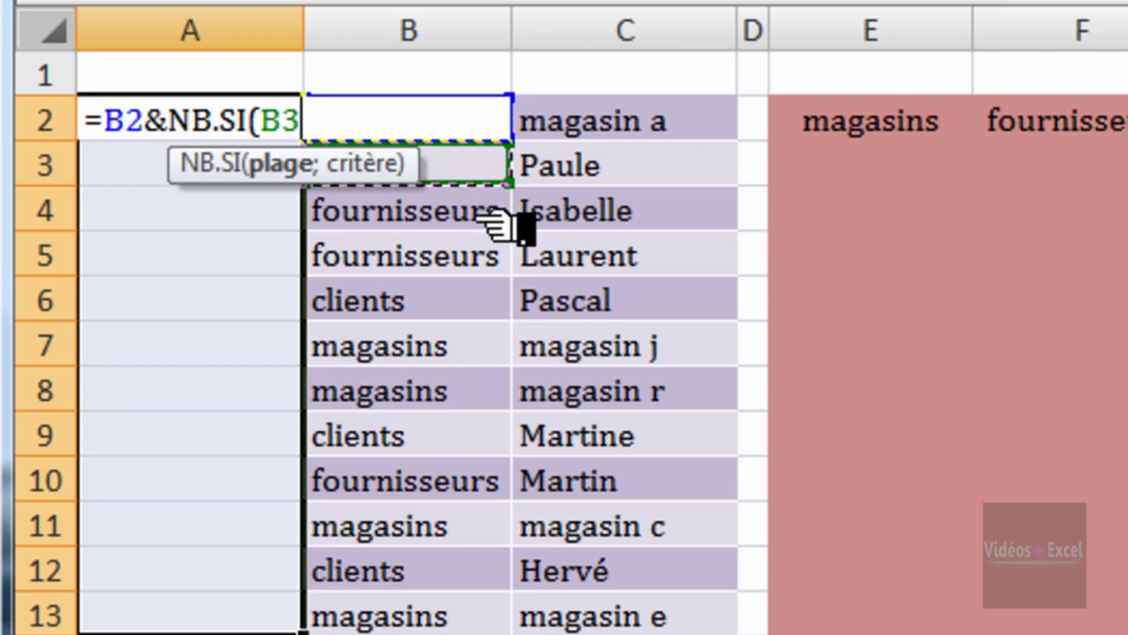
pyautogui.press('Up')
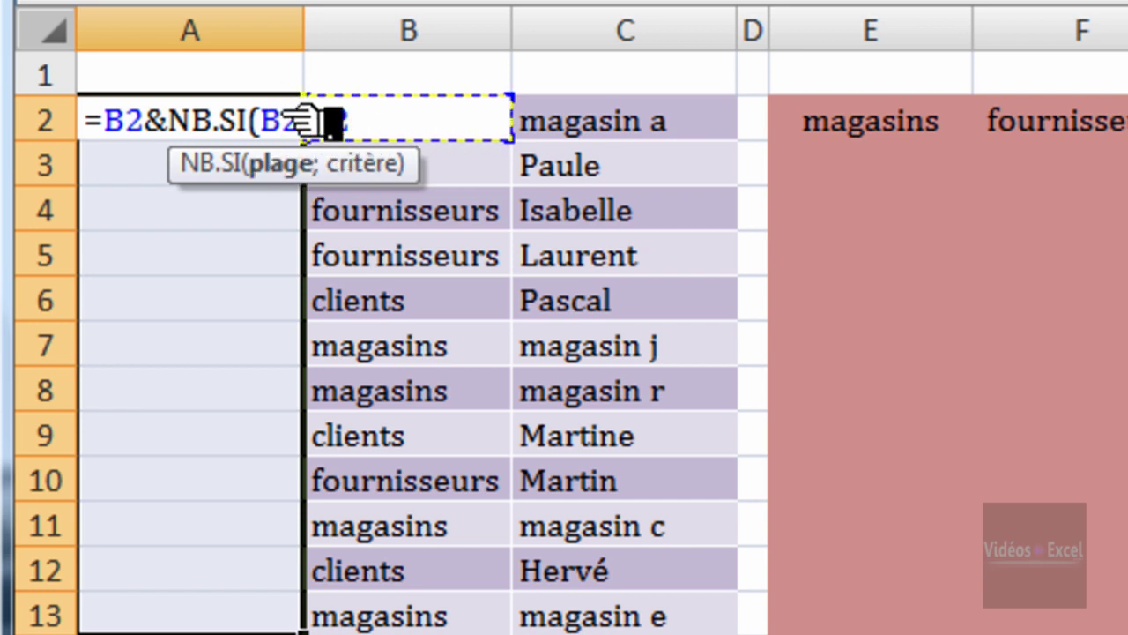
# Step: Make the first reference of the NB.SI range fully absolute so that the range reads $B$2:B2
pyautogui.moveTo(278, 127); pyautogui.dragTo(253, 213)
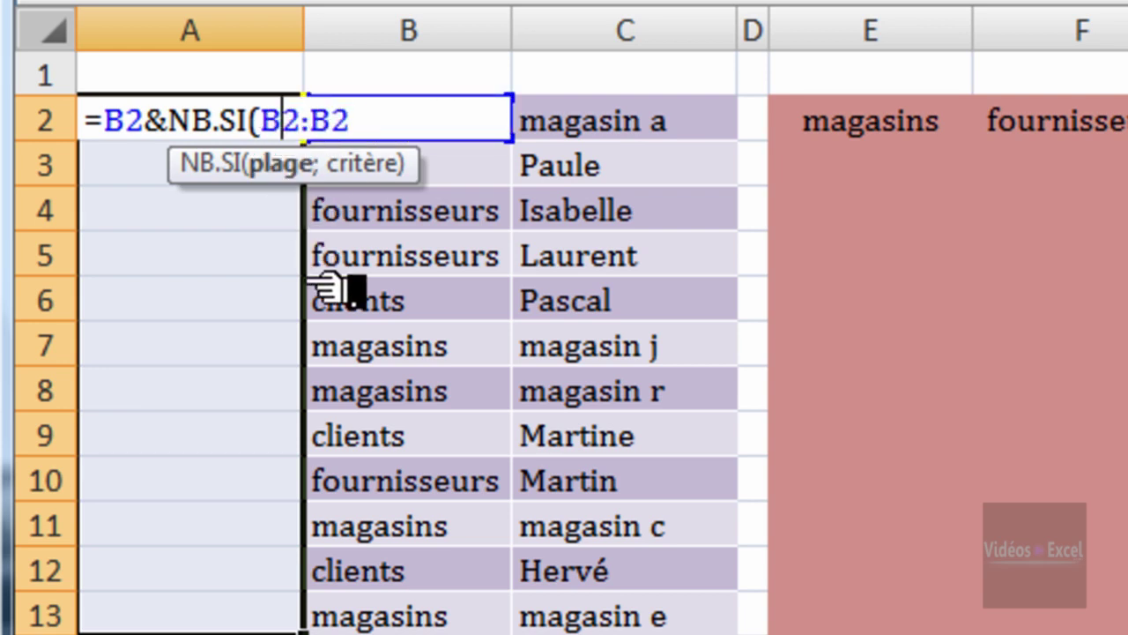
pyautogui.press('F4')
pyautogui.press('F4')
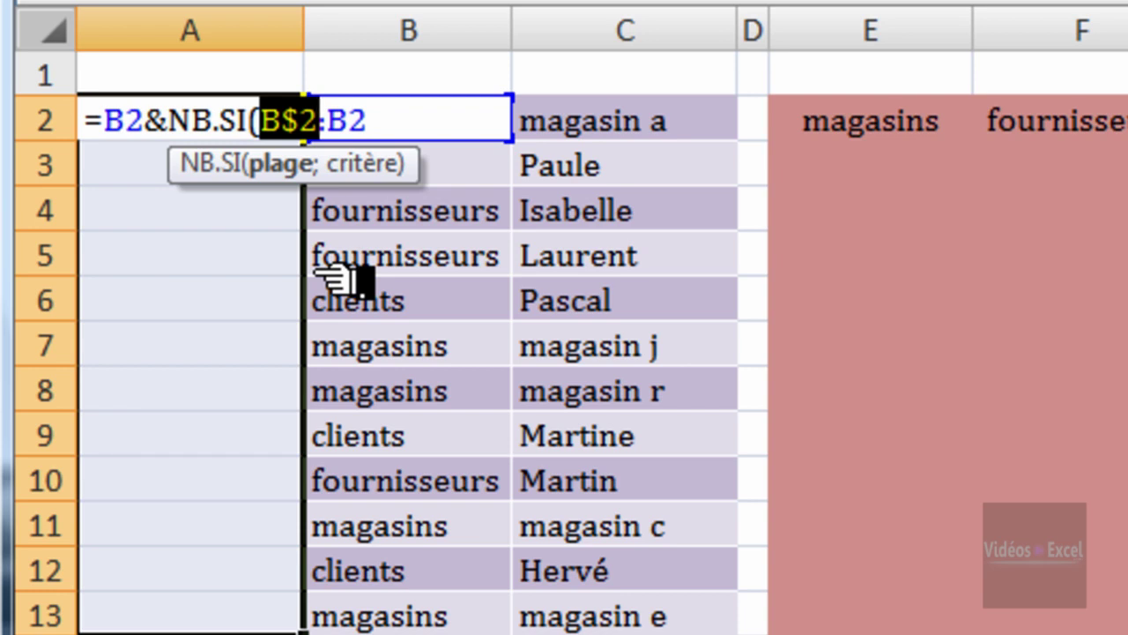
pyautogui.press('F4')
pyautogui.press('F4')
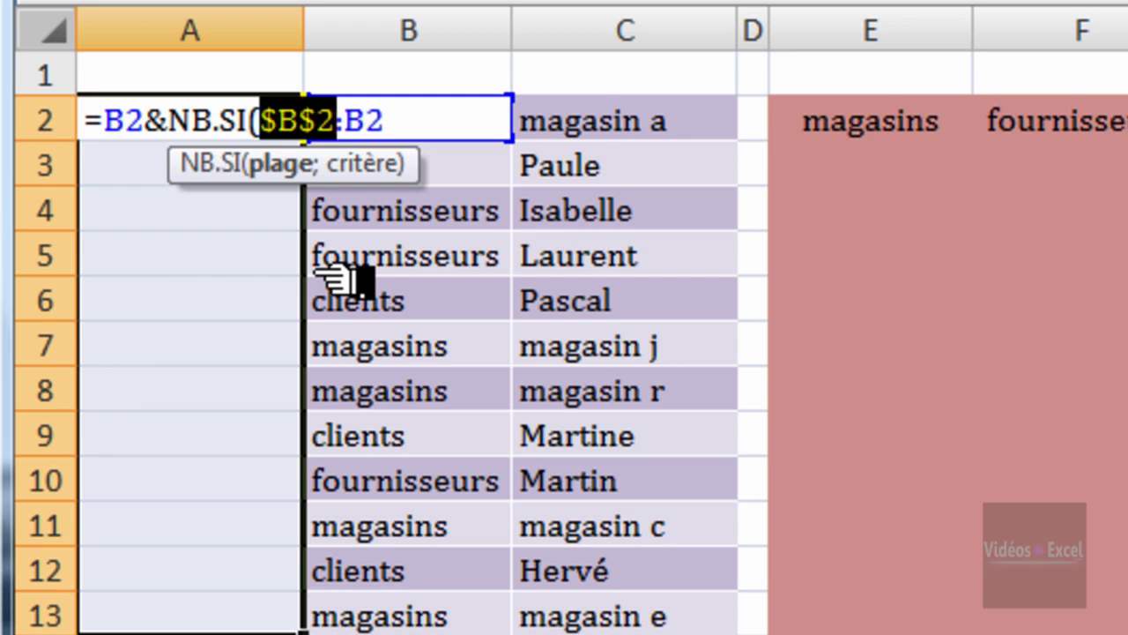
pyautogui.click(368, 119)
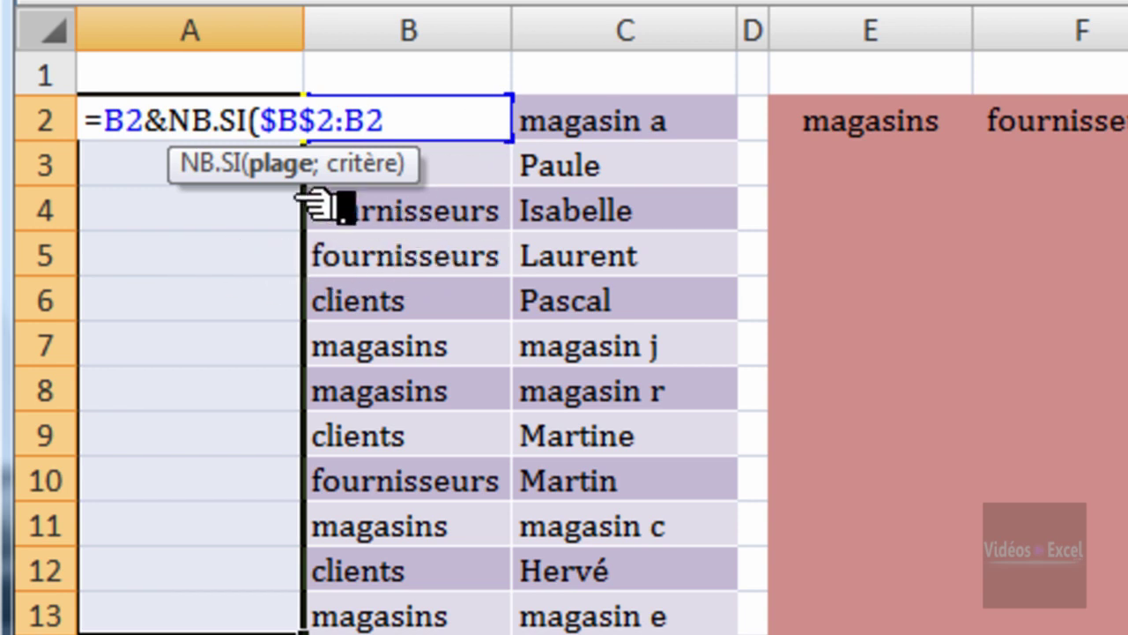
pyautogui.moveTo(308, 185); pyautogui.dragTo(300, 285)
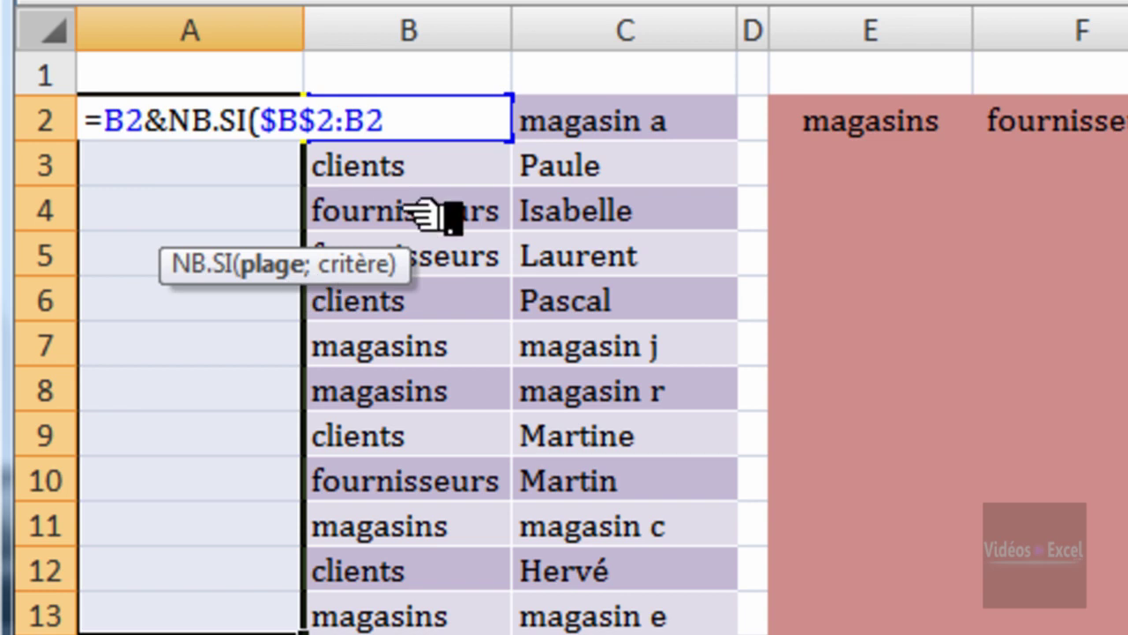
# Step: Add B2 as the NB.SI criterion, completing =B2&NB.SI($B$2:B2;B2), and enter the formula in all of A2:A13
pyautogui.write(';')
pyautogui.click(459, 169)
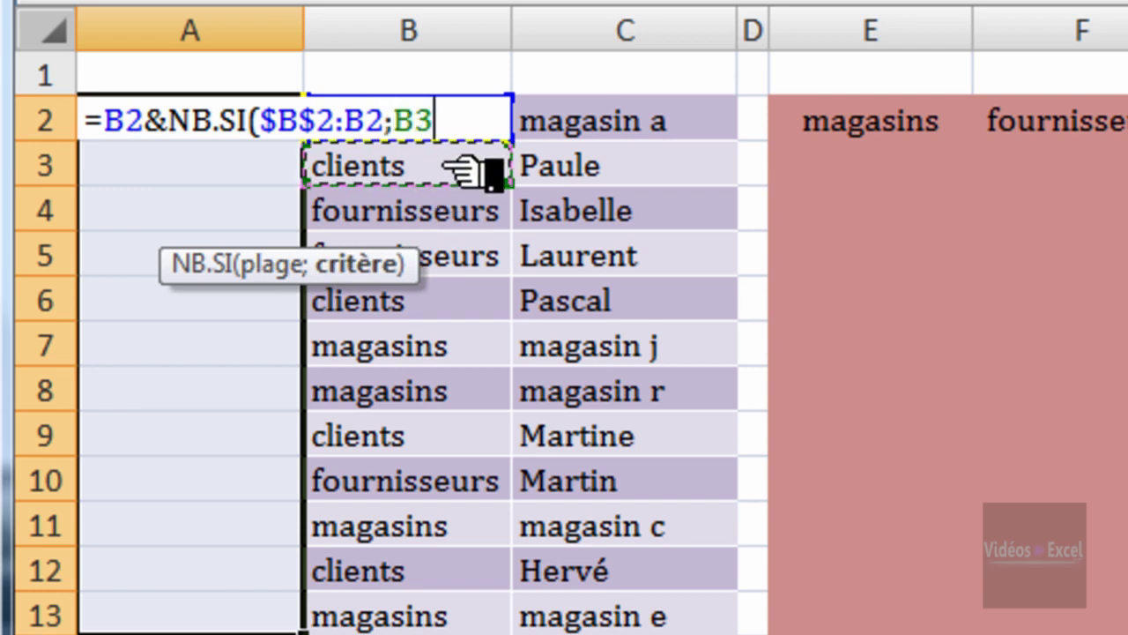
pyautogui.press('Up')
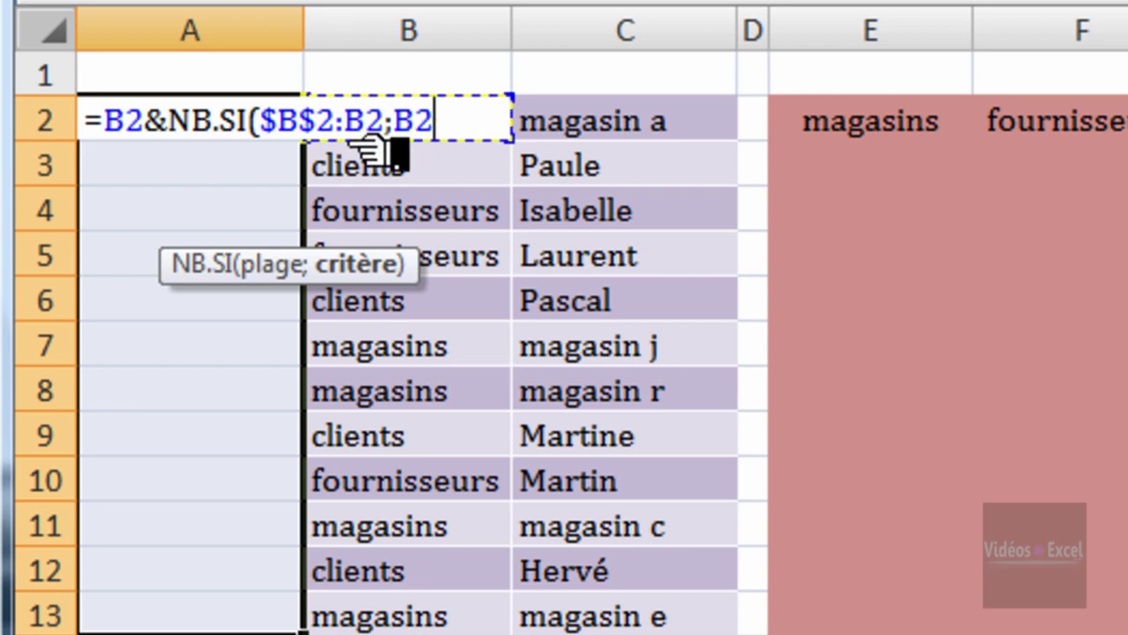
pyautogui.write(')')
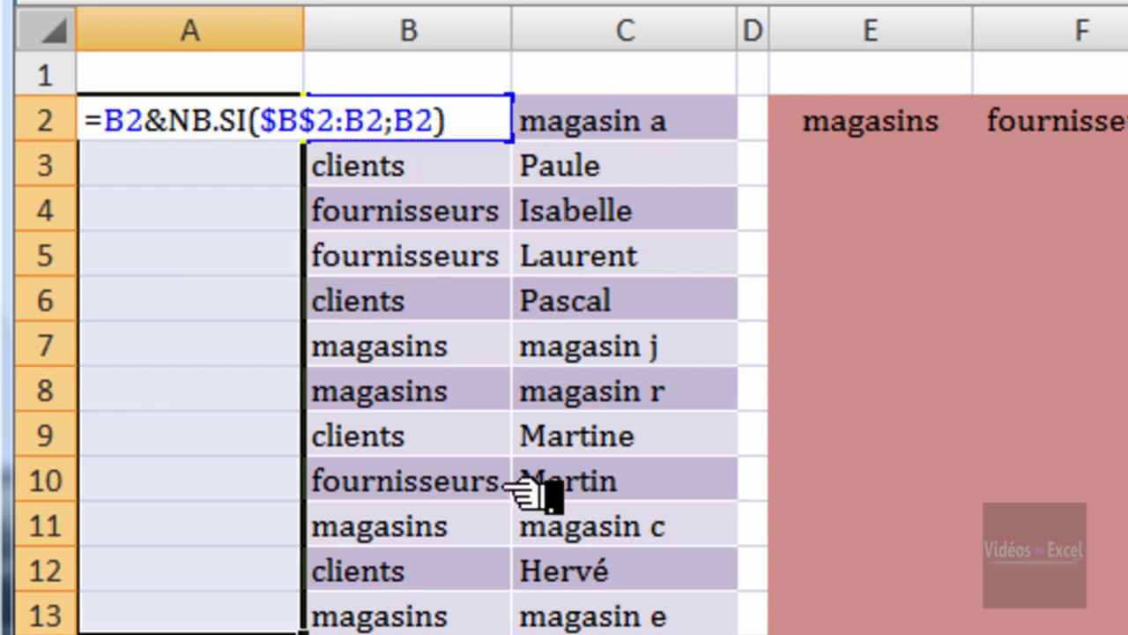
pyautogui.hotkey('ctrl', 'Return')
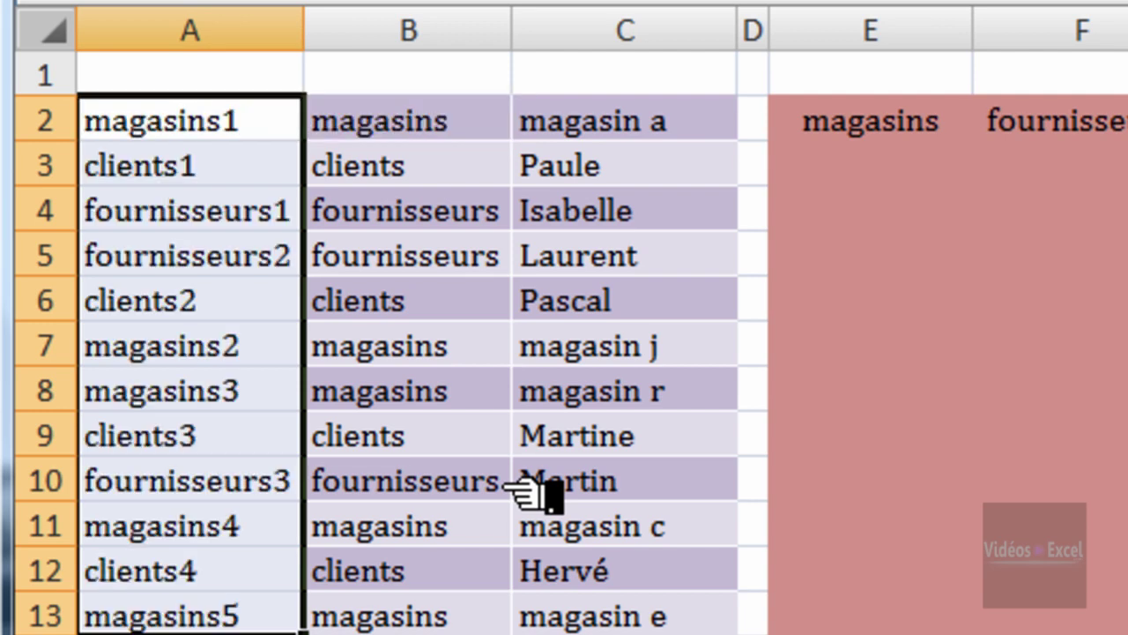
# Step: Compare A2 with its category in B2 and inspect how the NB.SI range expands in the A7 and A8 formulas
pyautogui.click(282, 126)
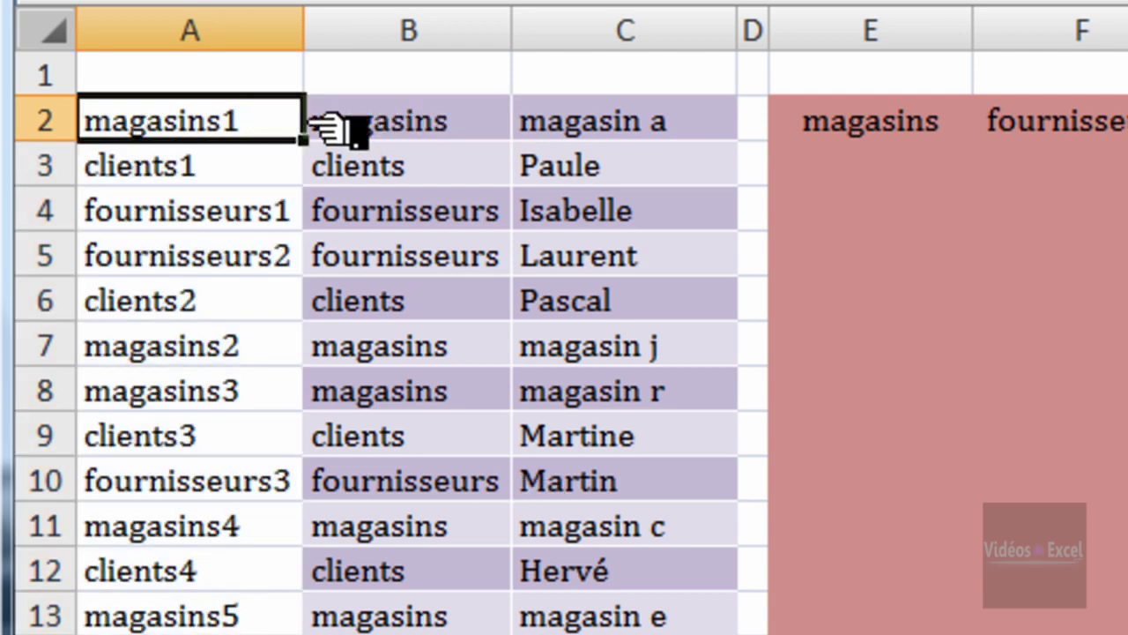
pyautogui.click(388, 125)
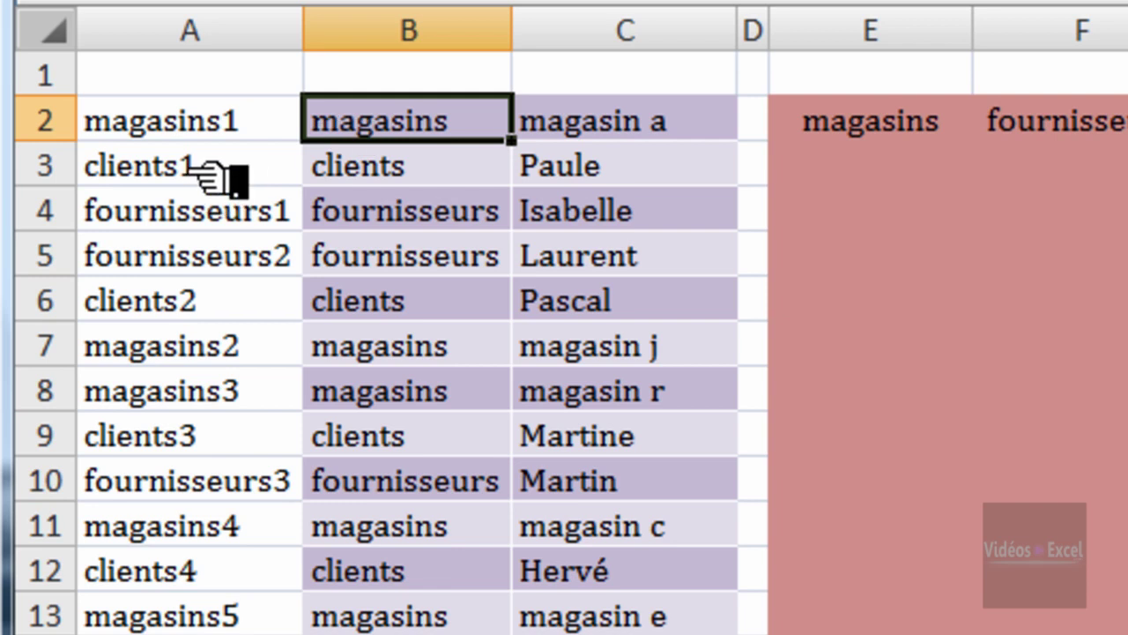
pyautogui.click(234, 349)
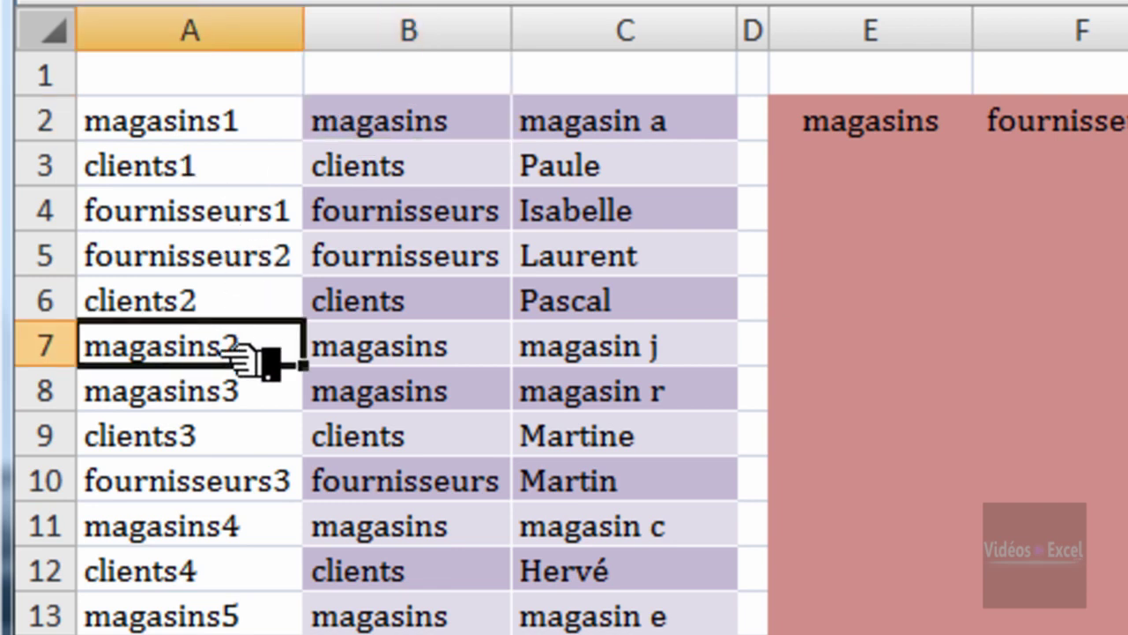
pyautogui.doubleClick(235, 350)
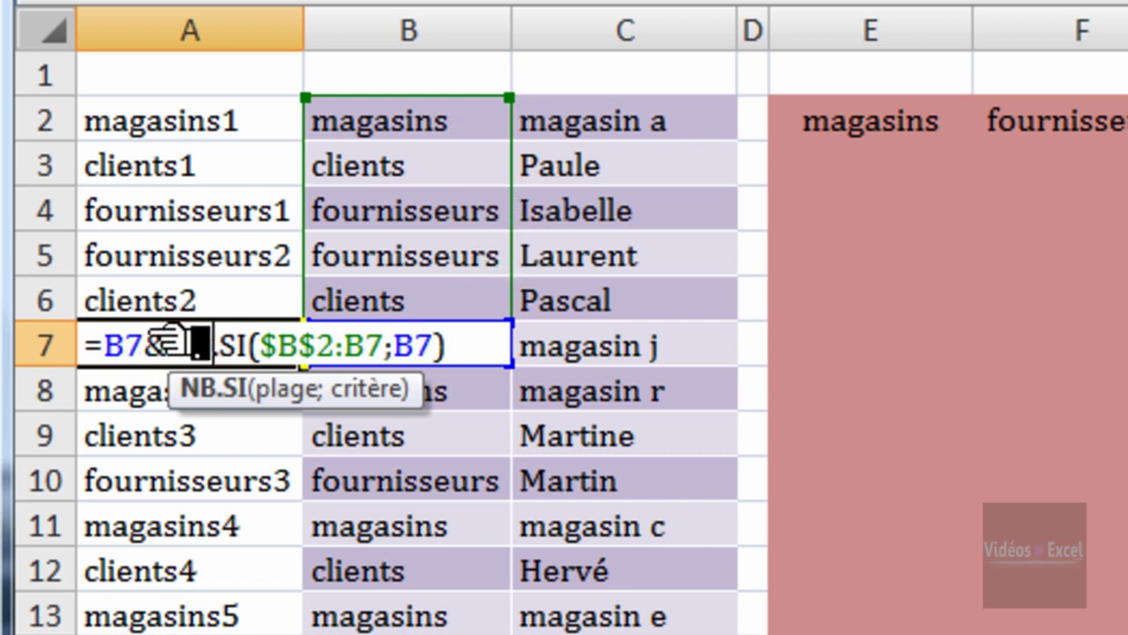
pyautogui.hotkey('ctrl', 'Return')
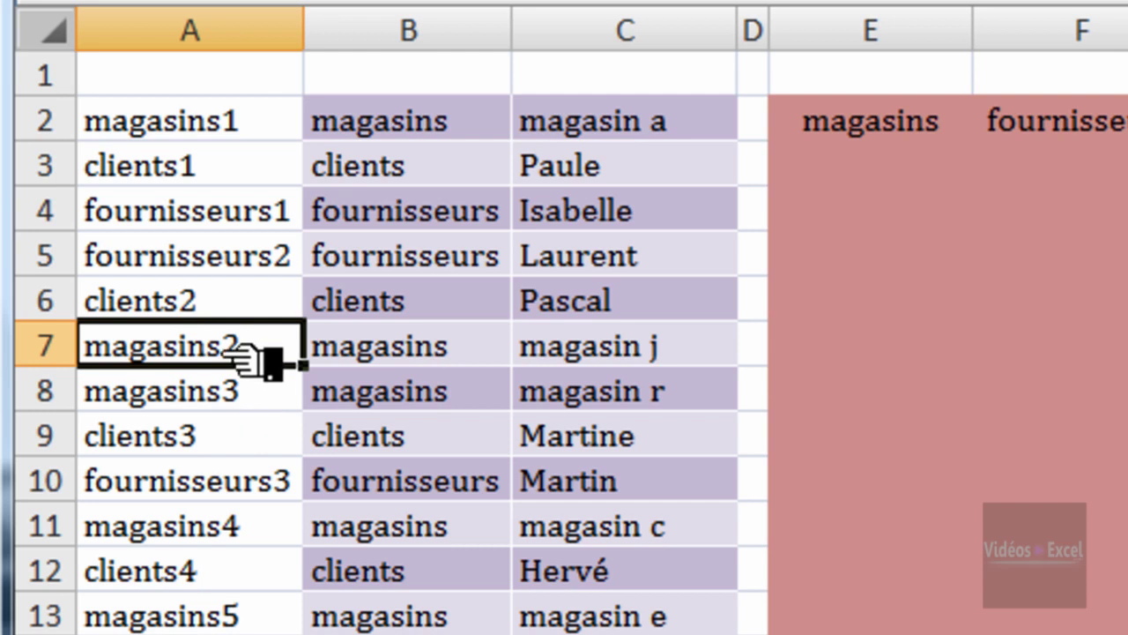
pyautogui.doubleClick(275, 394)
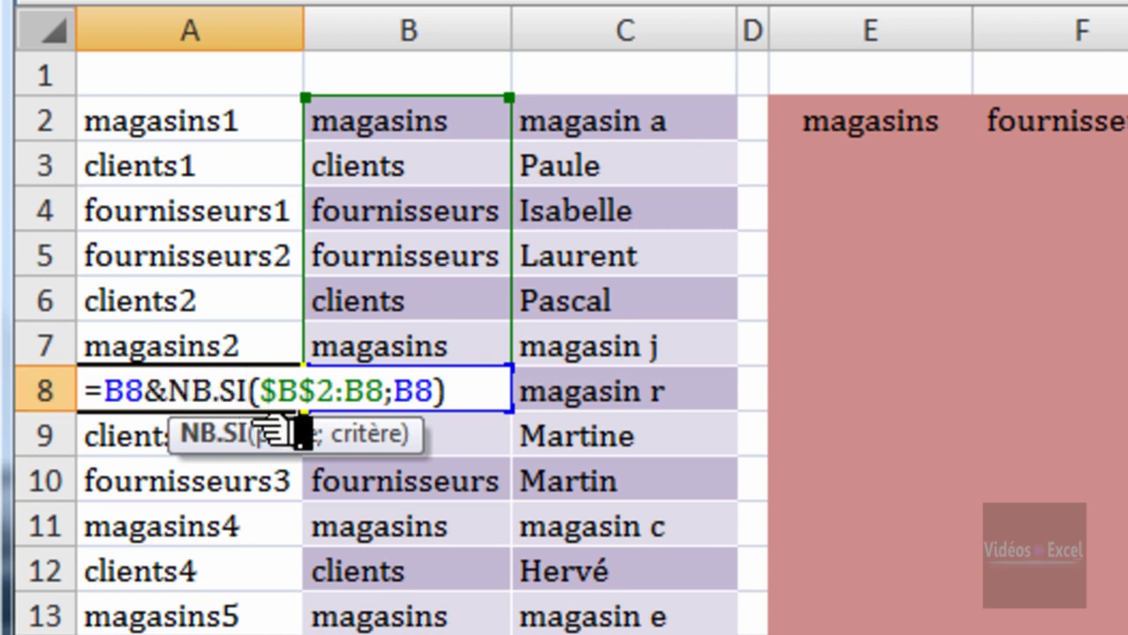
pyautogui.hotkey('ctrl', 'Return')
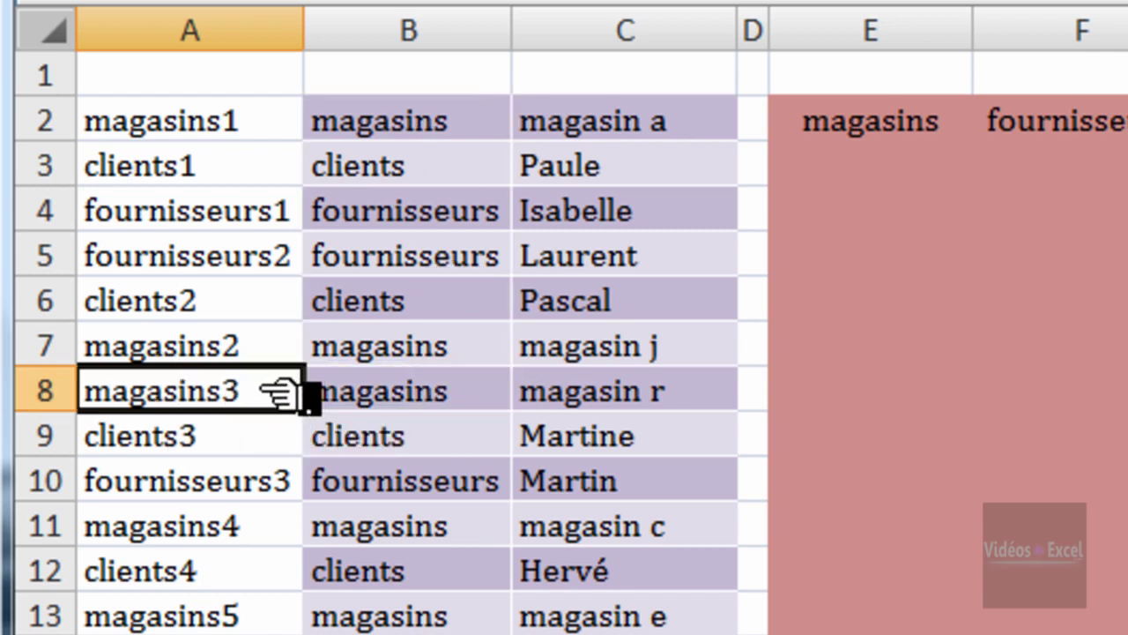
# Step: Review the numbered category keys in column A between A2 and A7
pyautogui.click(219, 167)
pyautogui.click(221, 254)
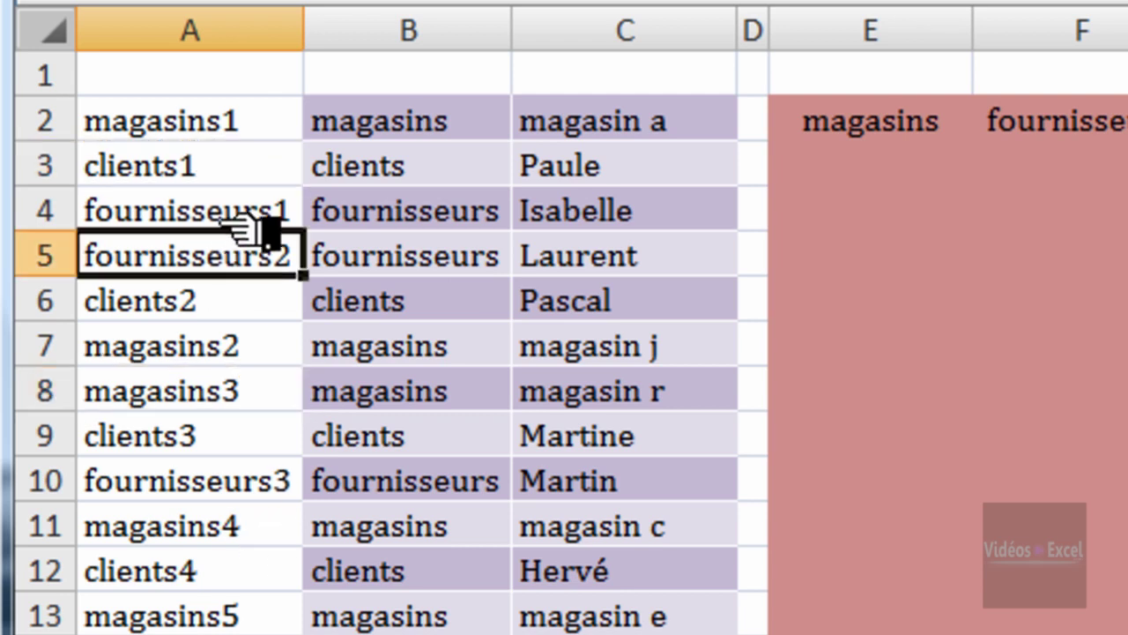
pyautogui.click(221, 166)
pyautogui.click(232, 214)
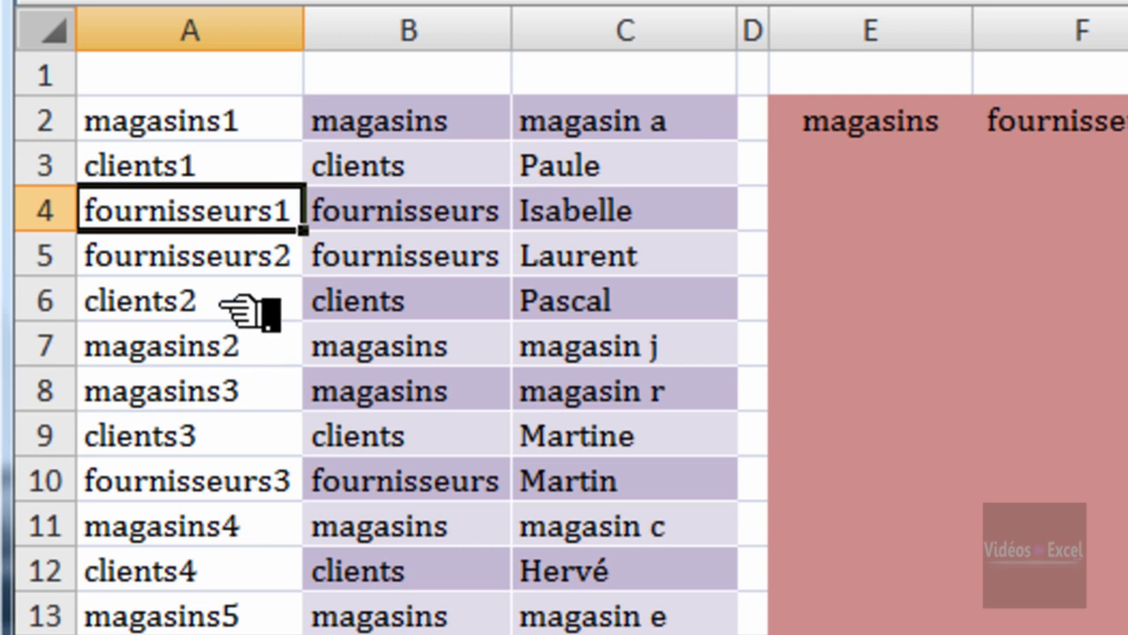
pyautogui.click(241, 309)
pyautogui.click(261, 348)
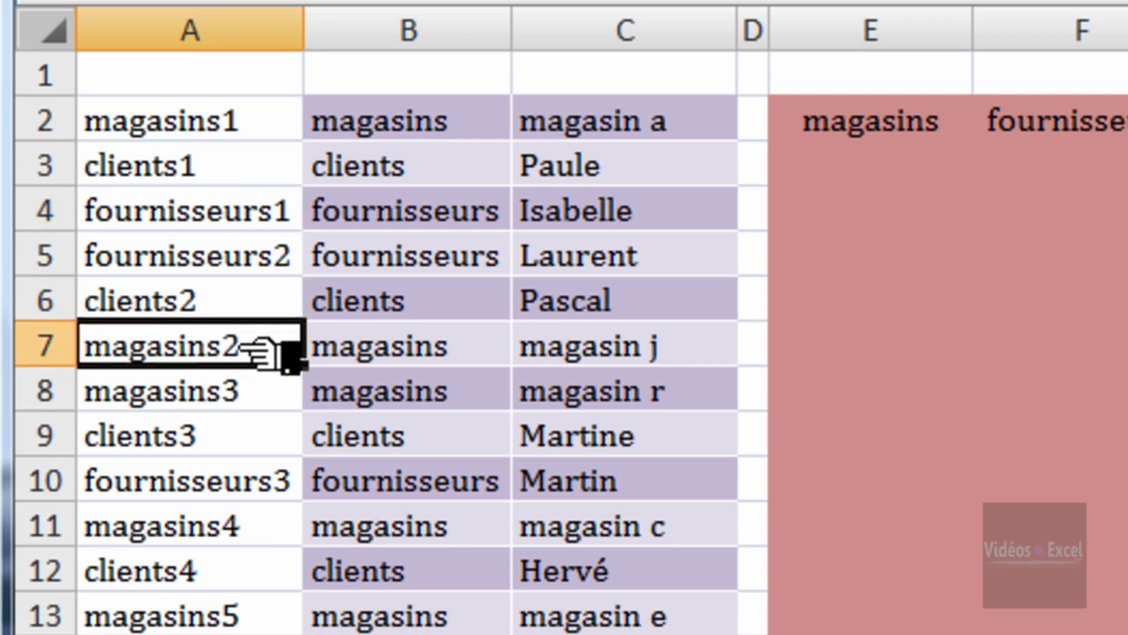
pyautogui.click(254, 122)
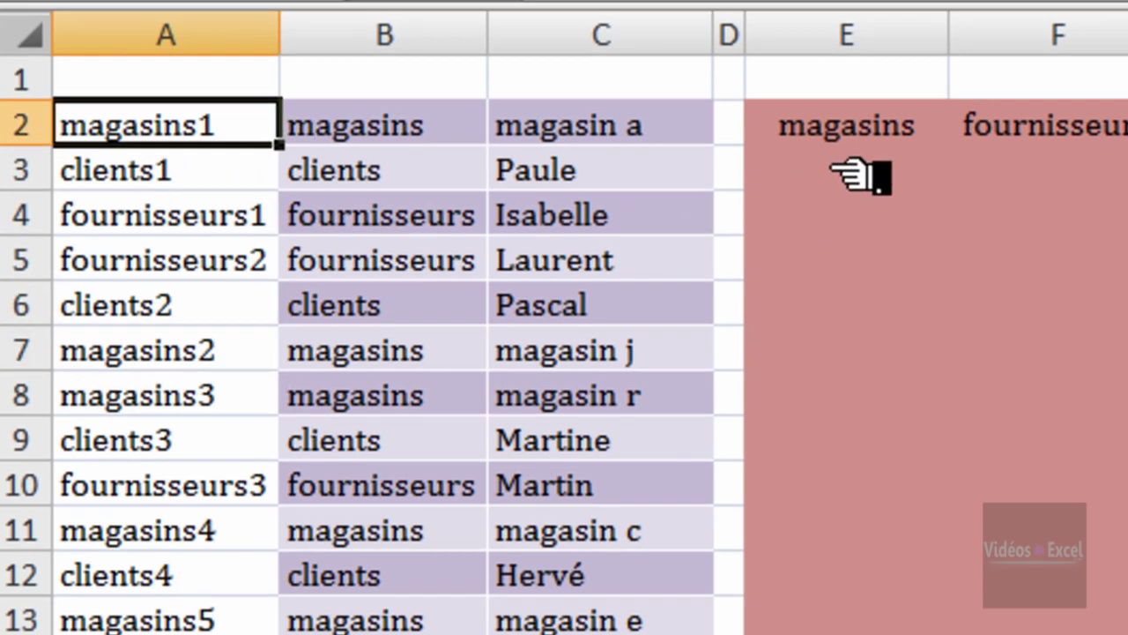
pyautogui.click(877, 164)
pyautogui.moveTo(621, 226); pyautogui.dragTo(1001, 615)
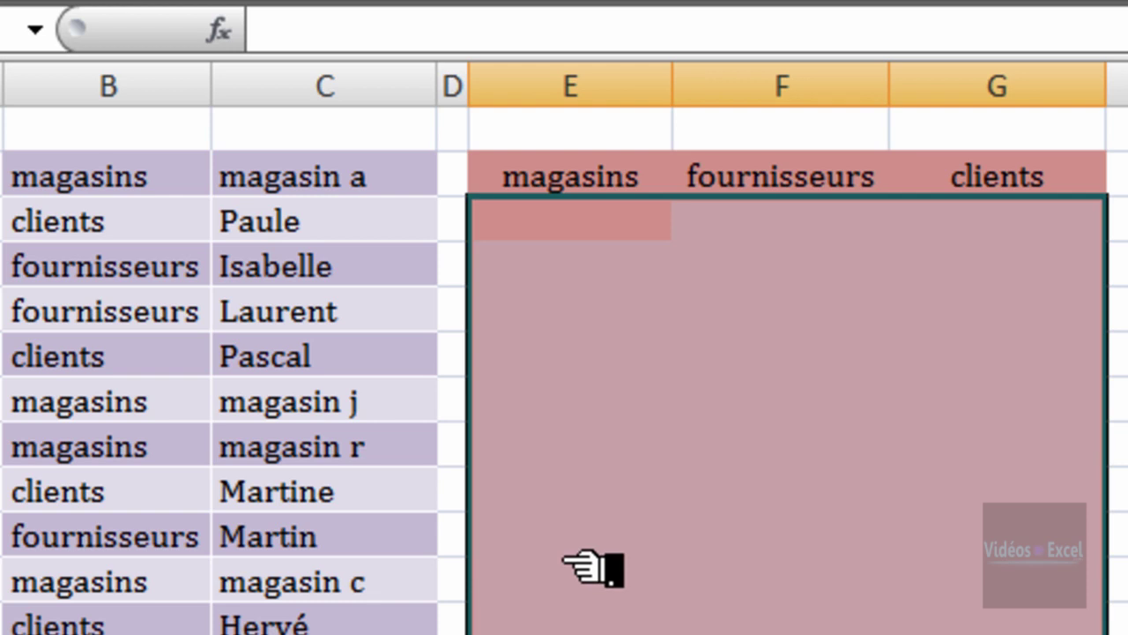
pyautogui.click(600, 534)
pyautogui.click(609, 220)
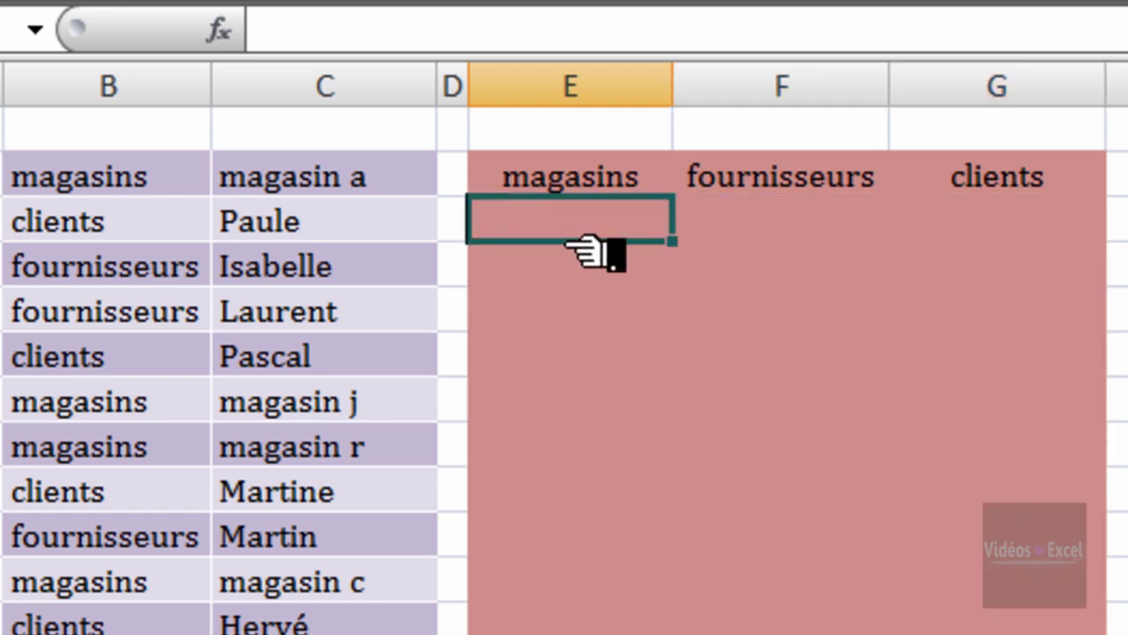
# Step: Select the results area below the headers in columns E to G, starting at E3, and begin the formula =SI(
pyautogui.moveTo(573, 227); pyautogui.dragTo(1005, 630)
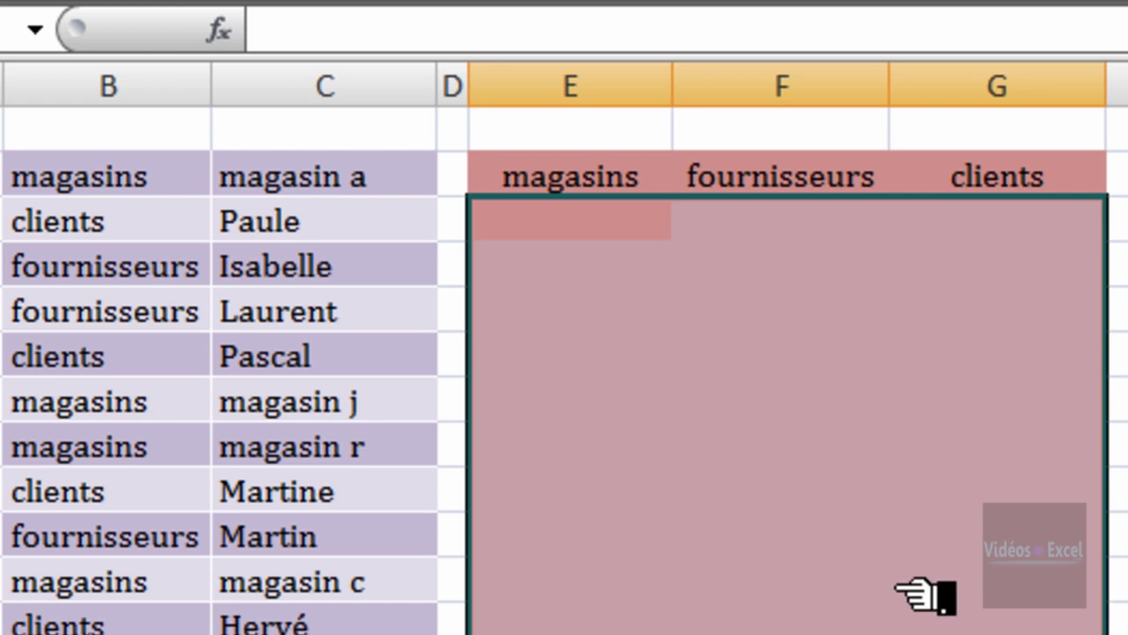
pyautogui.write('=')
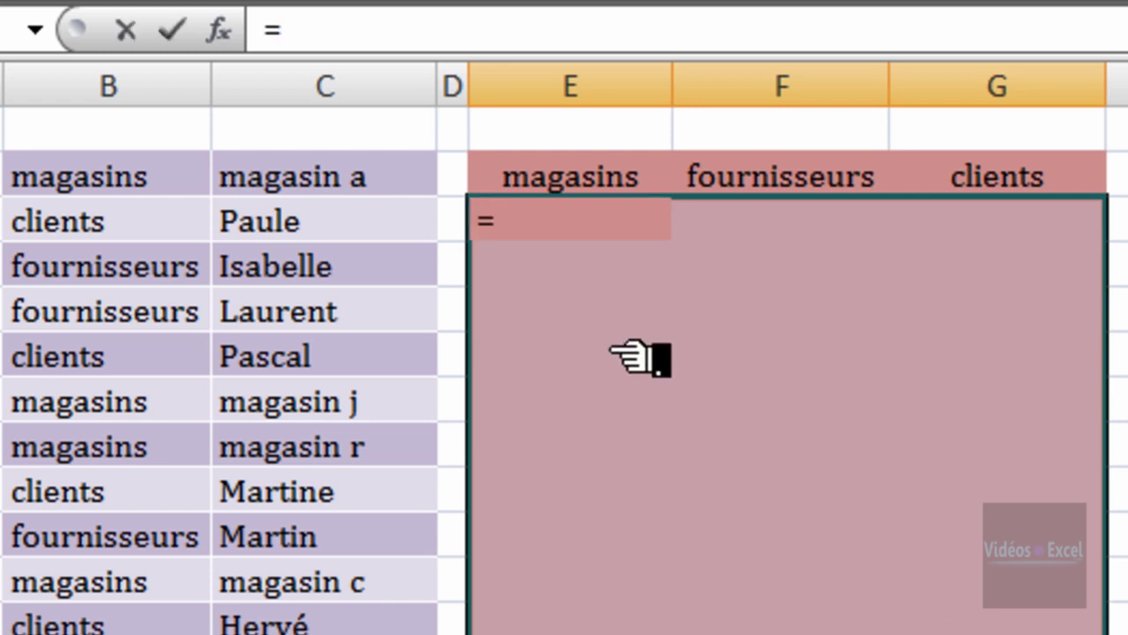
pyautogui.write('si')
pyautogui.press('Tab')
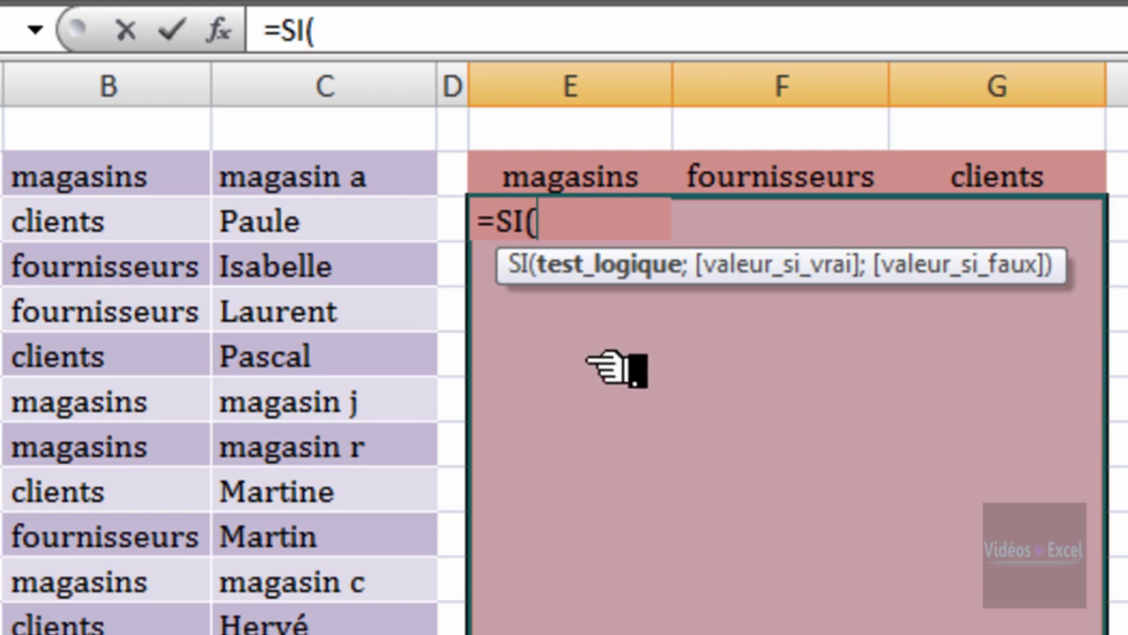
pyautogui.moveTo(527, 278); pyautogui.dragTo(527, 385)
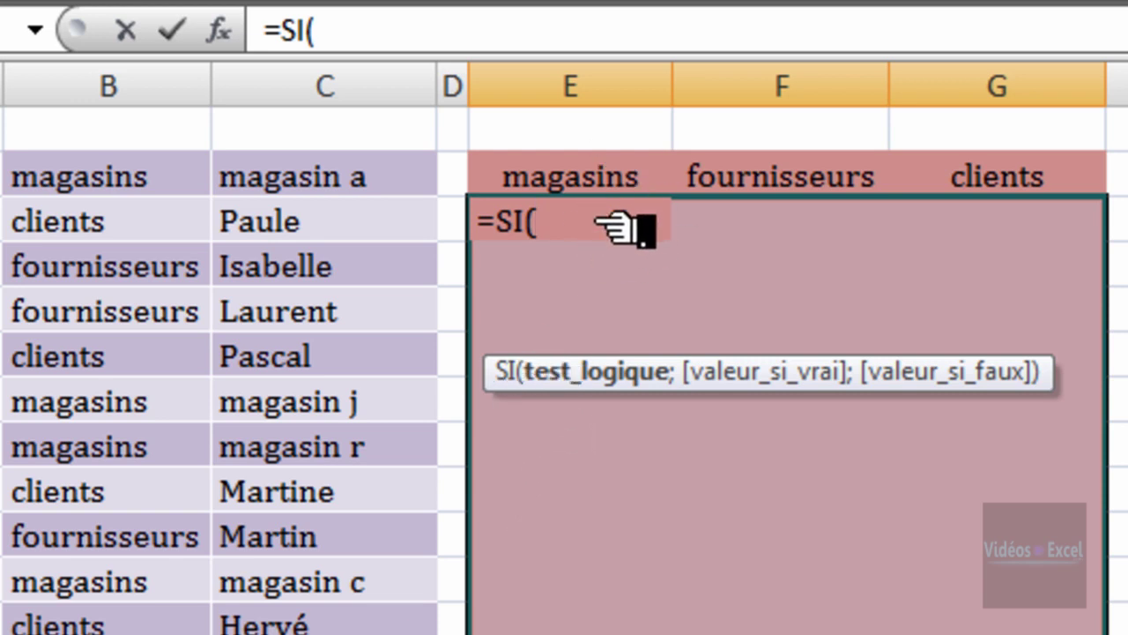
# Step: Nest the LIGNES function in the SI test with the range E3:E3, so that it reads =SI(LIGNES(E3:E3
pyautogui.write('lig')
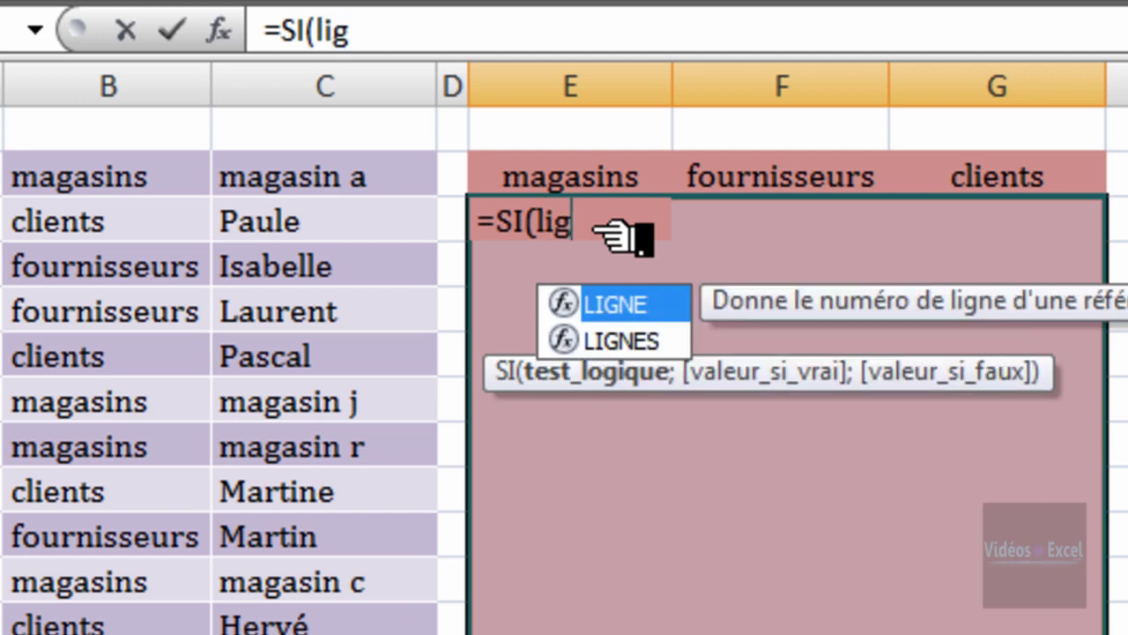
pyautogui.write('n')
pyautogui.press('Down')
pyautogui.press('Tab')
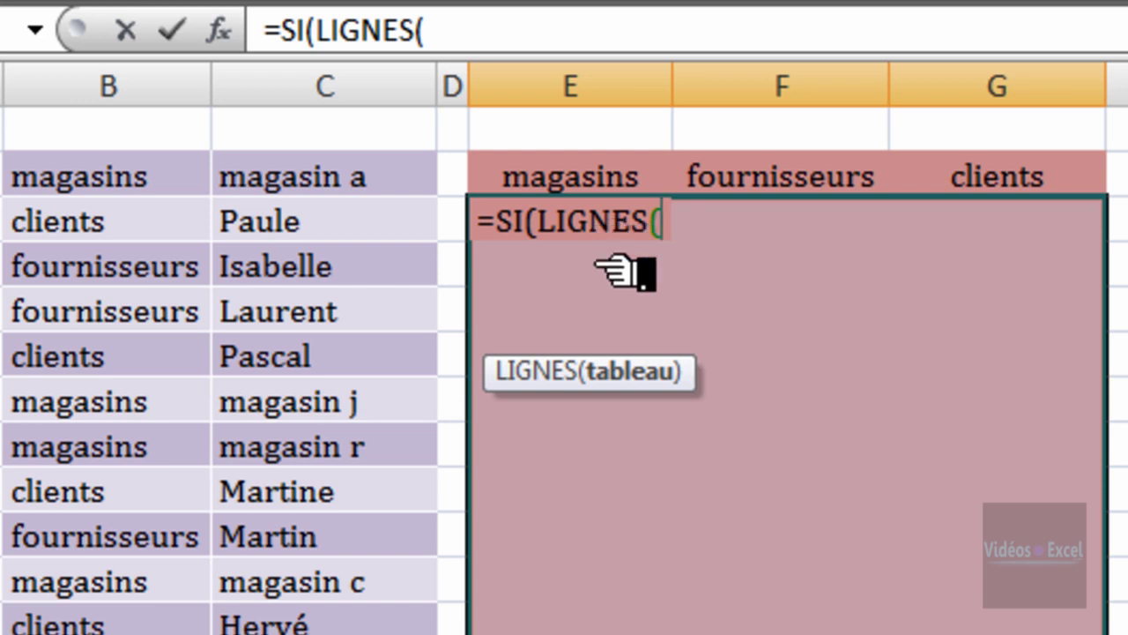
pyautogui.click(626, 273)
pyautogui.press('Up')
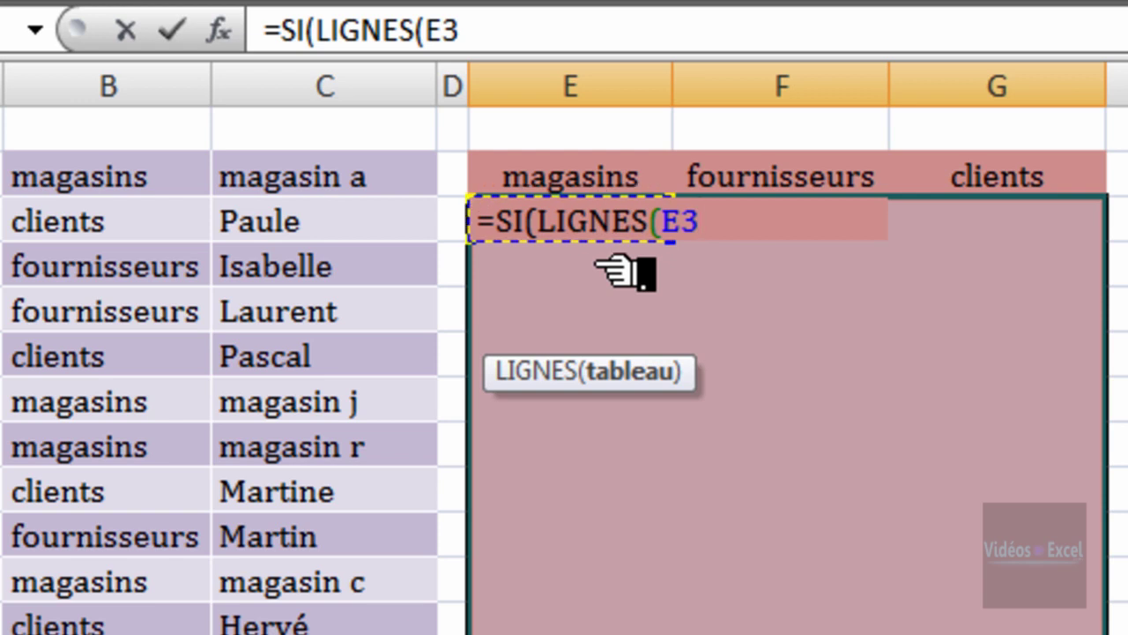
pyautogui.write(':E3')
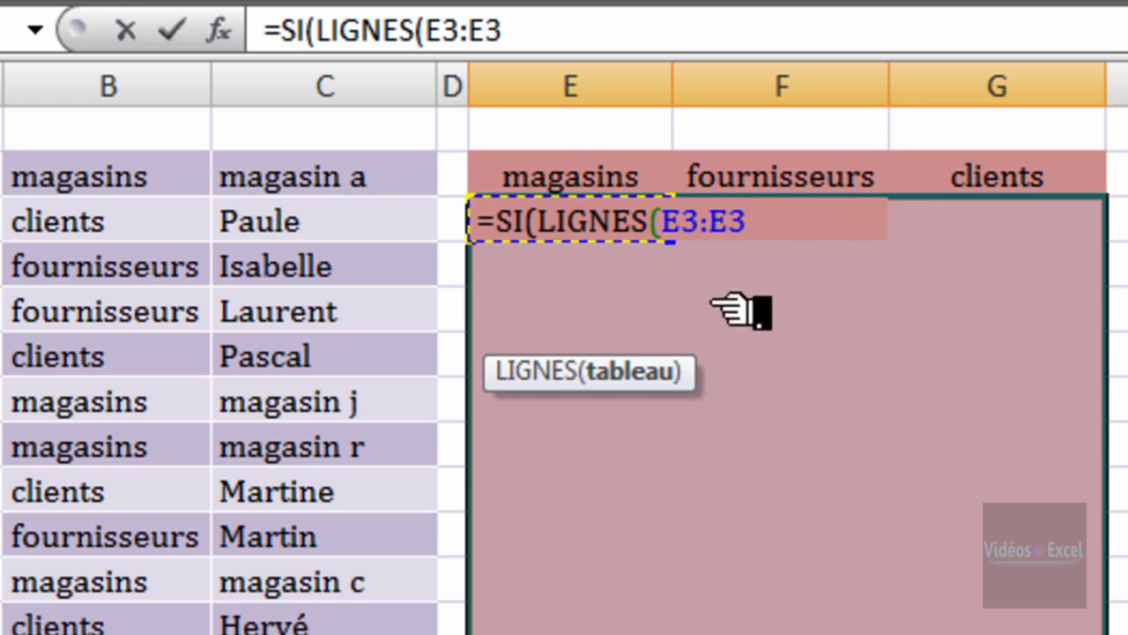
# Step: Lock only the row of the first E3 reference in LIGNES so that the range reads E$3:E3
pyautogui.keyDown('shift'); pyautogui.click(684, 223); pyautogui.keyUp('shift')
pyautogui.click(681, 225)
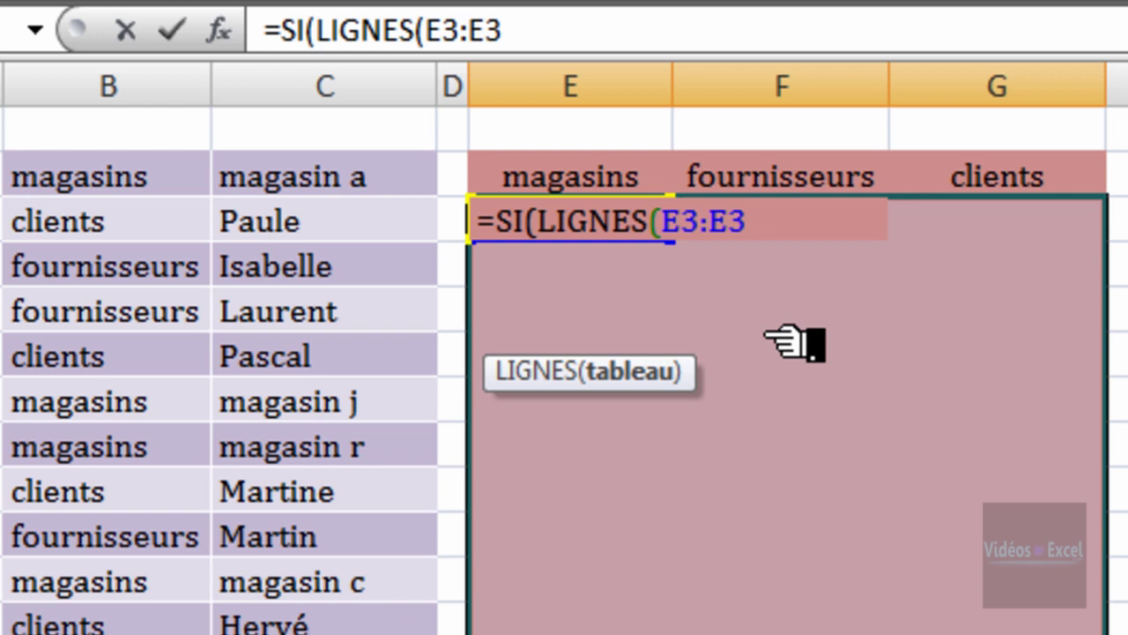
pyautogui.press('F4')
pyautogui.press('F4')
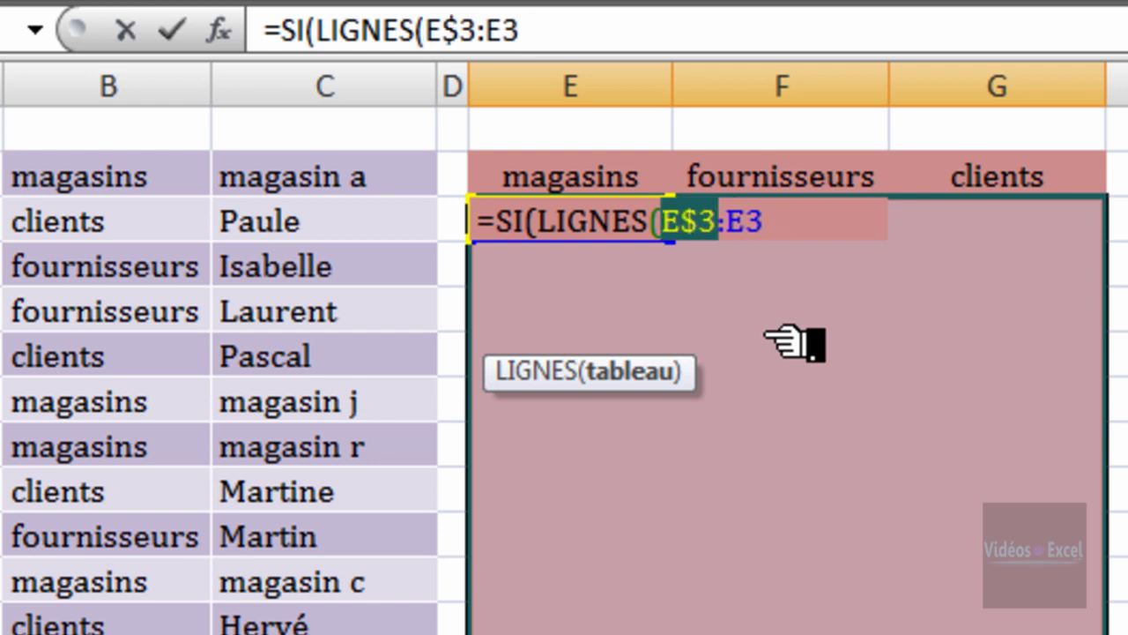
# Step: Close the LIGNES function and compare it using <= with an NB.SI function over the locked range $B$2:$B$13
pyautogui.click(812, 231)
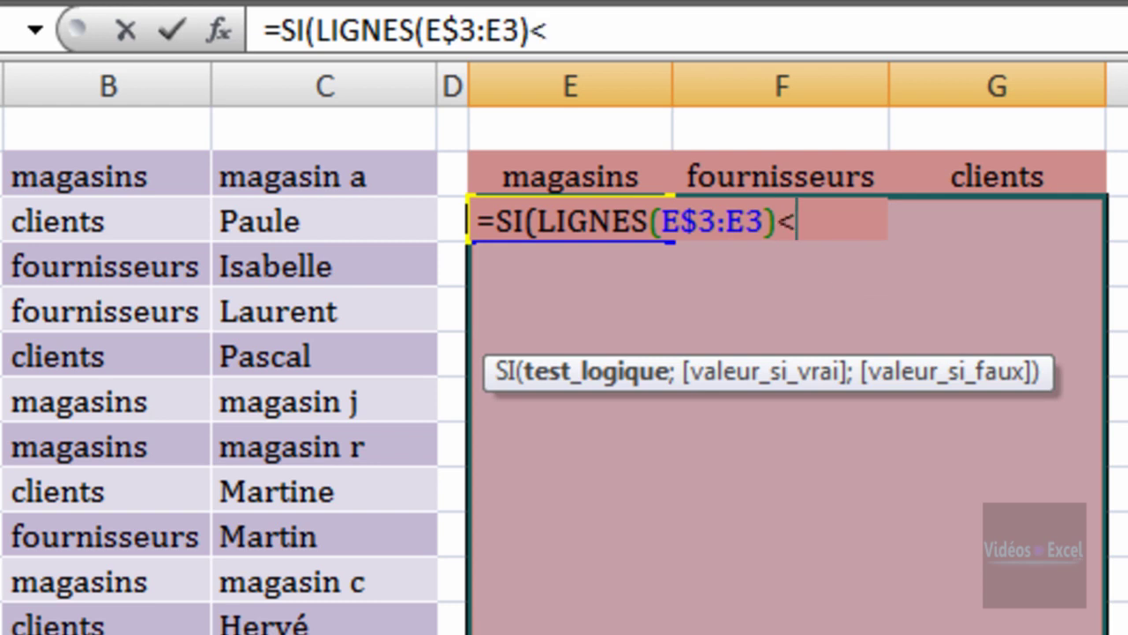
pyautogui.write('nb.')
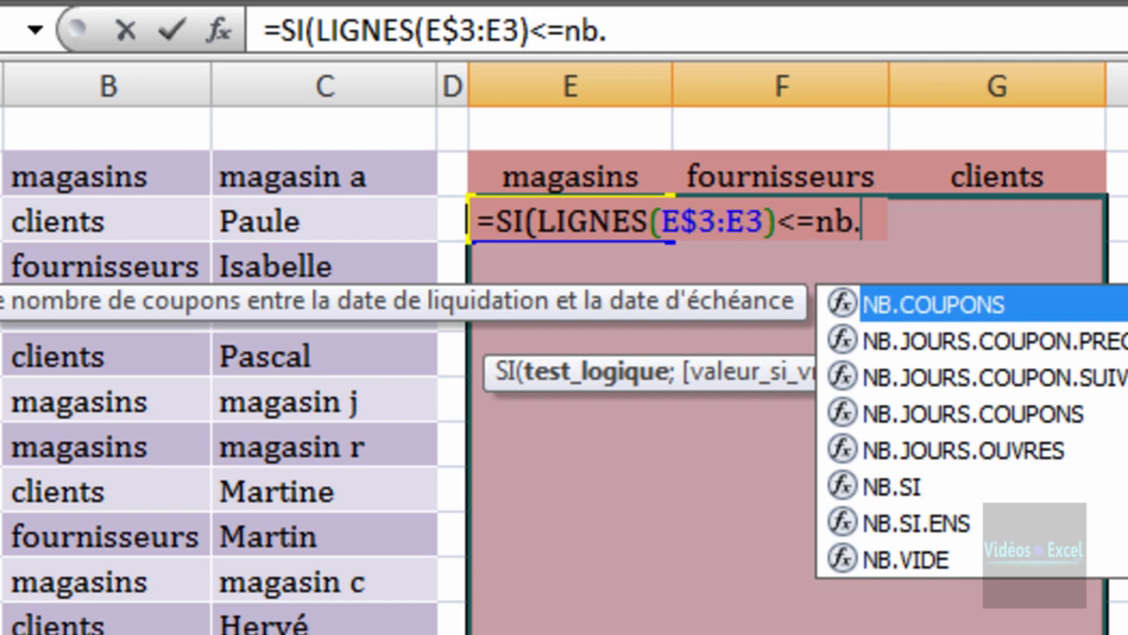
pyautogui.write('s')
pyautogui.press('Tab')
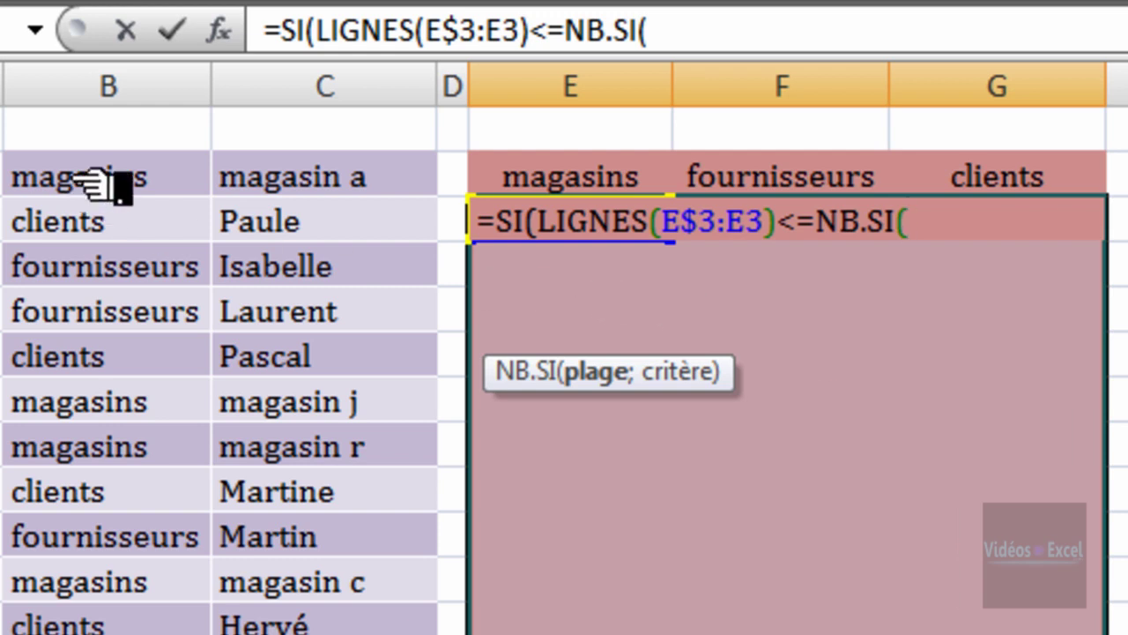
pyautogui.moveTo(97, 182); pyautogui.dragTo(115, 634)
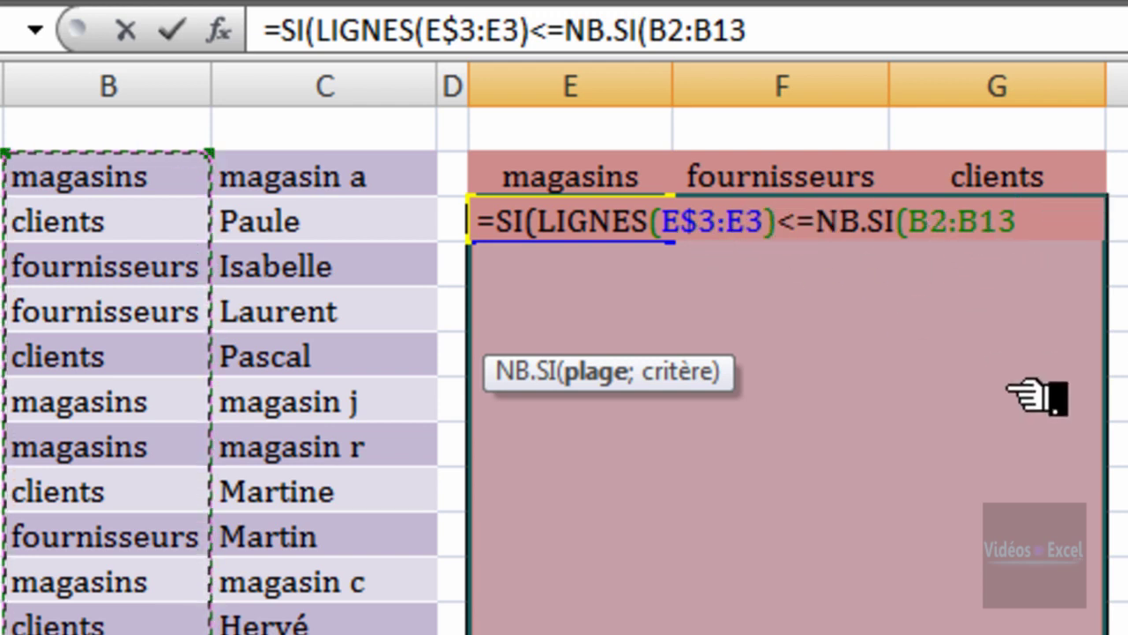
pyautogui.press('F4')
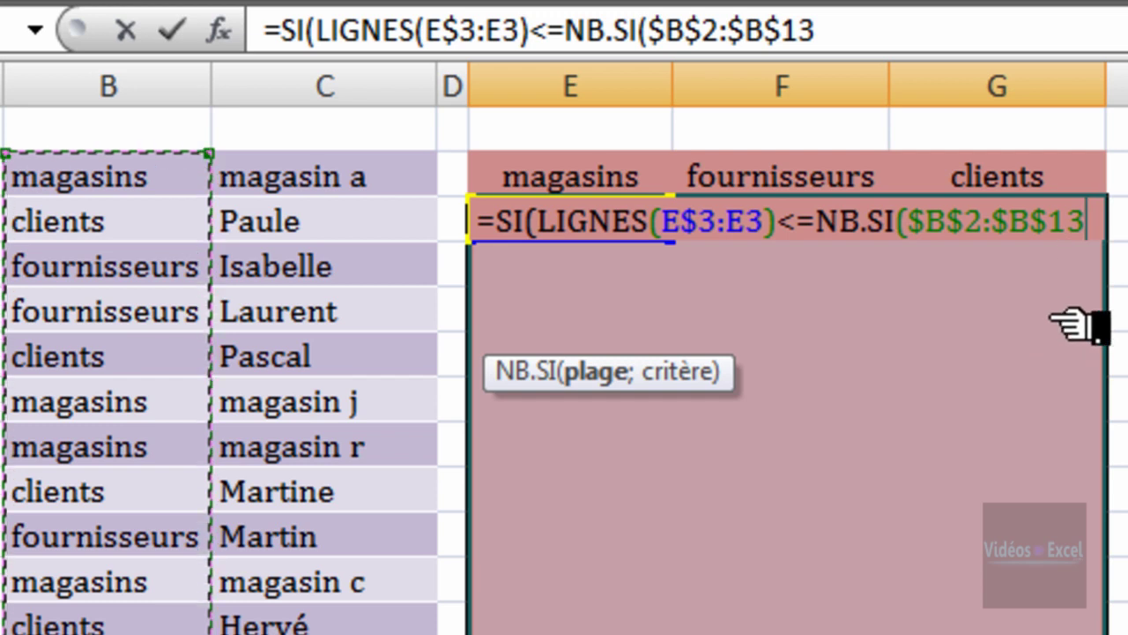
# Step: Set the NB.SI criterion to the magasins header with only its row locked, E$2, and close the function
pyautogui.write(';')
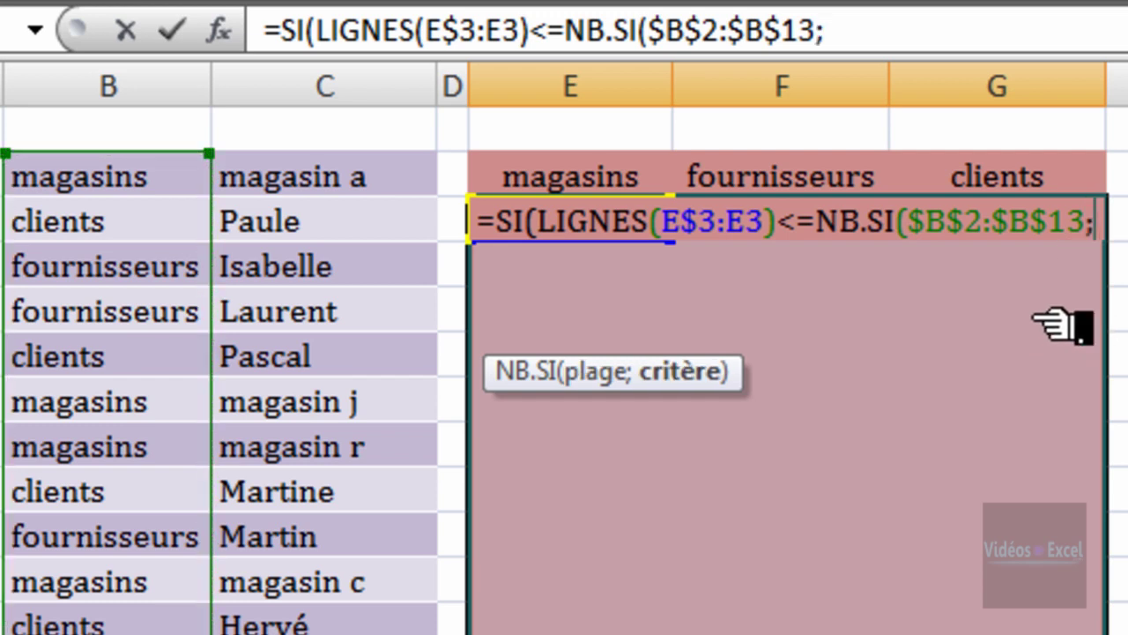
pyautogui.click(605, 180)
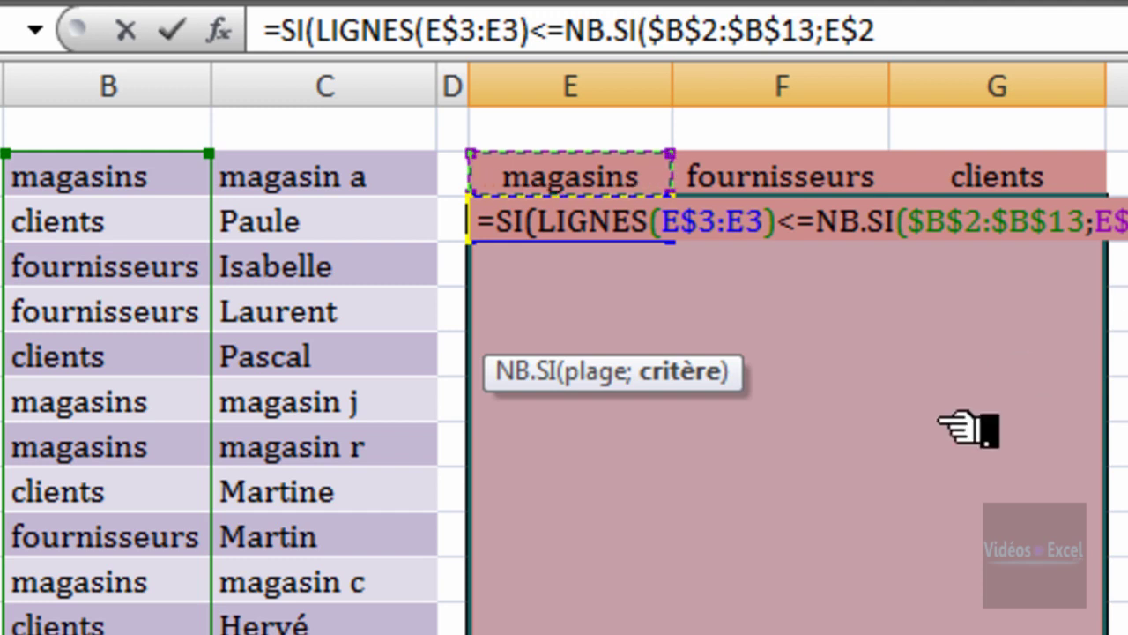
pyautogui.write(')')
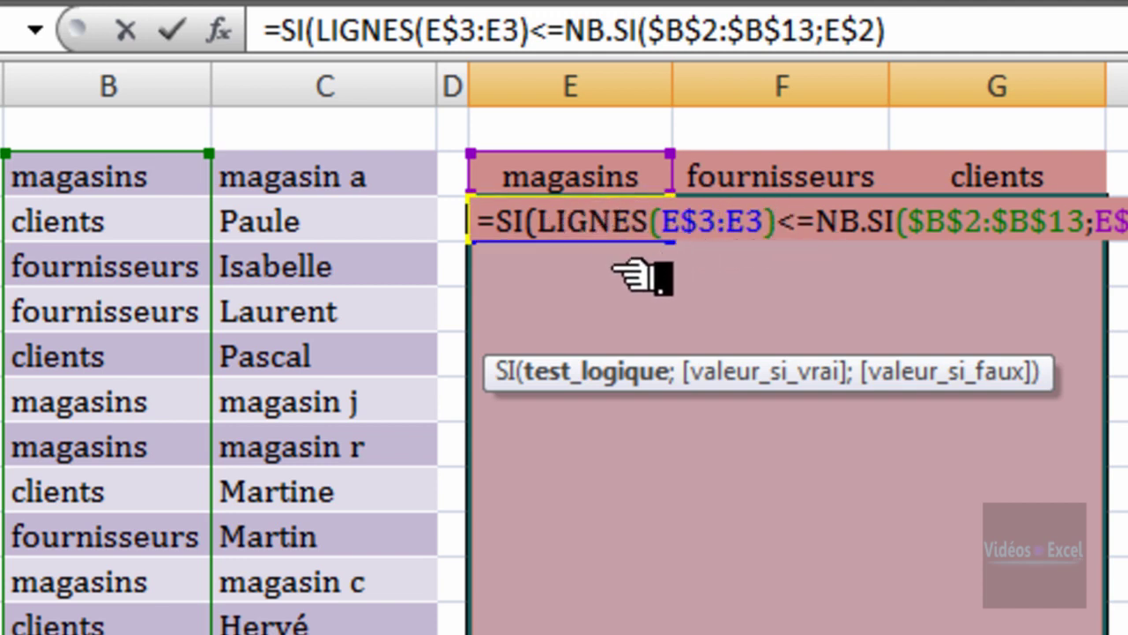
# Step: Evaluate the LIGNES(E$3:E3) part of the formula on its own, and restore the original expression
pyautogui.moveTo(541, 226); pyautogui.dragTo(776, 219)
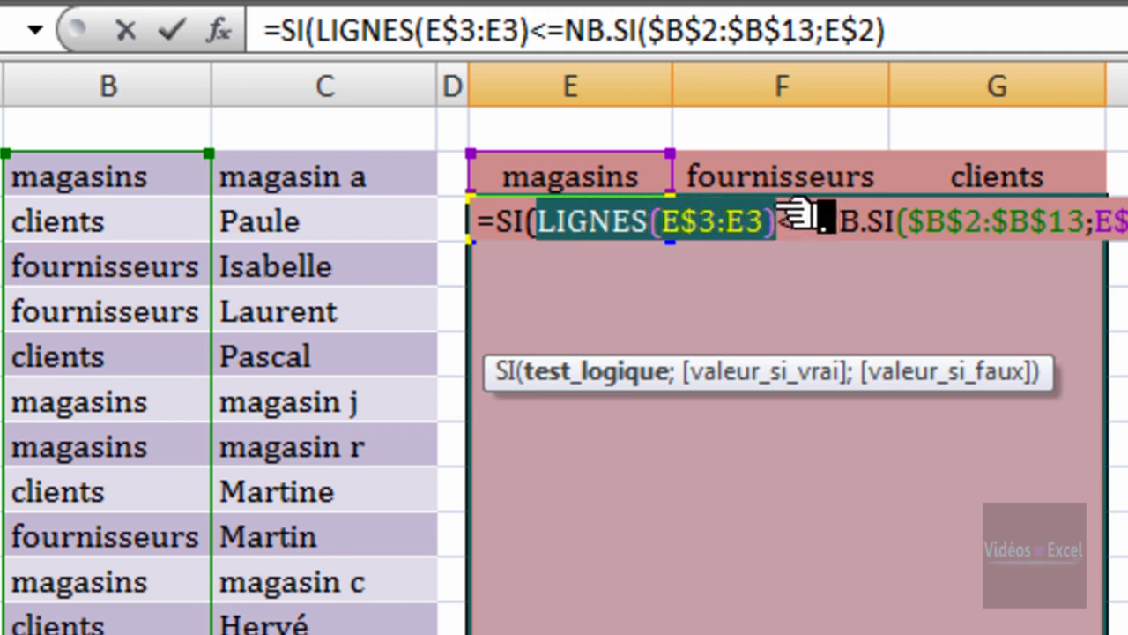
pyautogui.write('1')
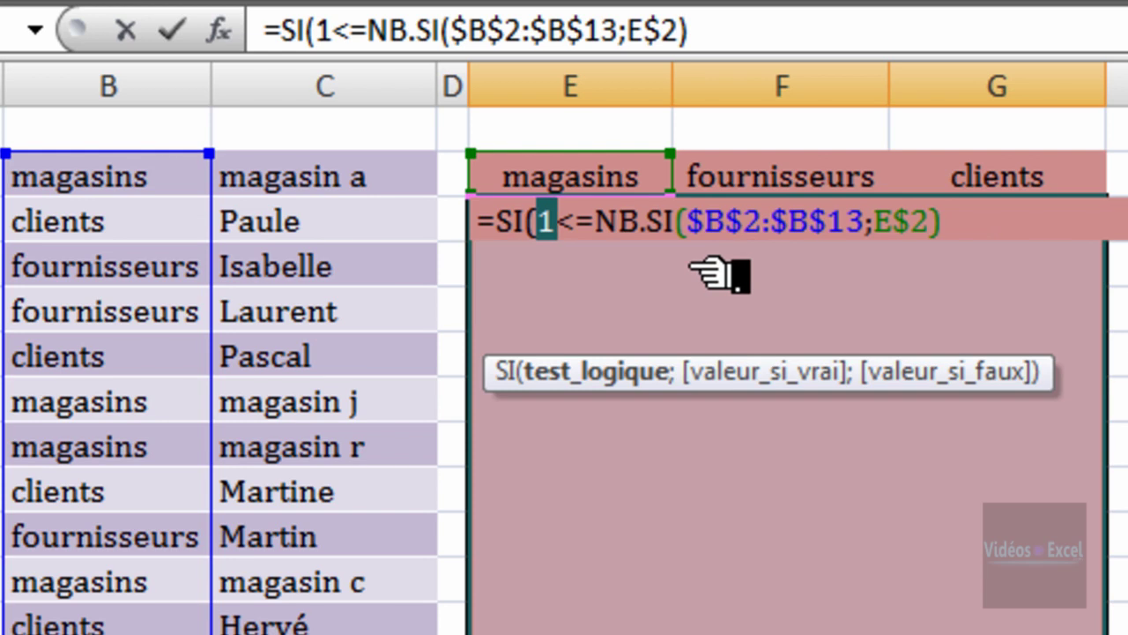
pyautogui.hotkey('ctrl', 'z')
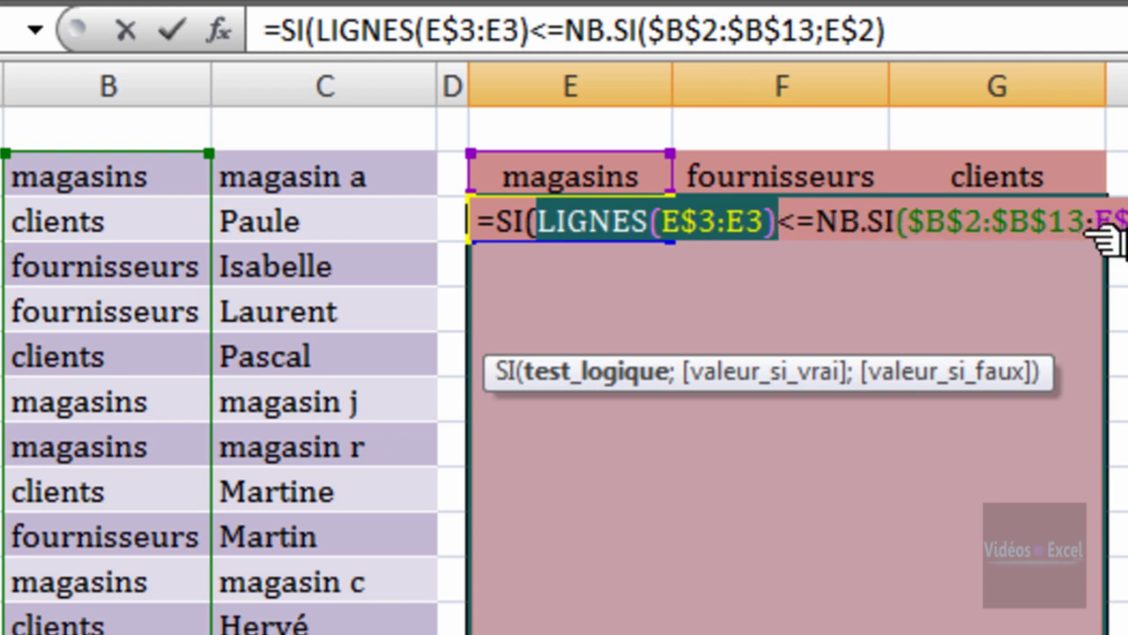
pyautogui.click(947, 223)
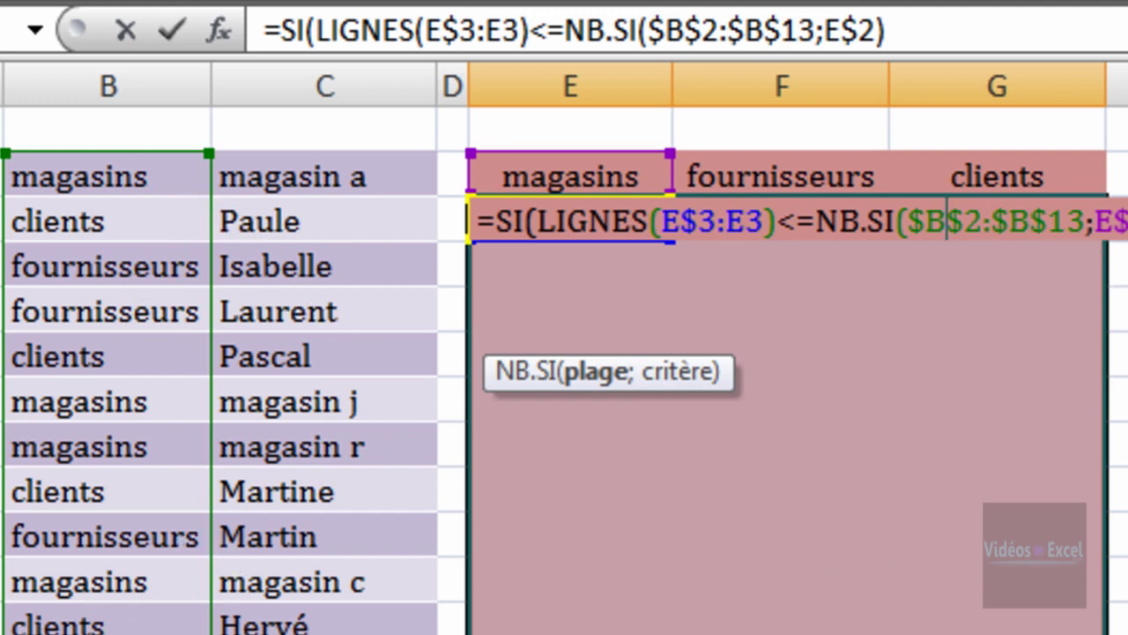
# Step: Start the SI function's value-if-true argument with RECHERCHEV, using the row-locked magasins header E$2 as the start of the lookup value
pyautogui.press('End')
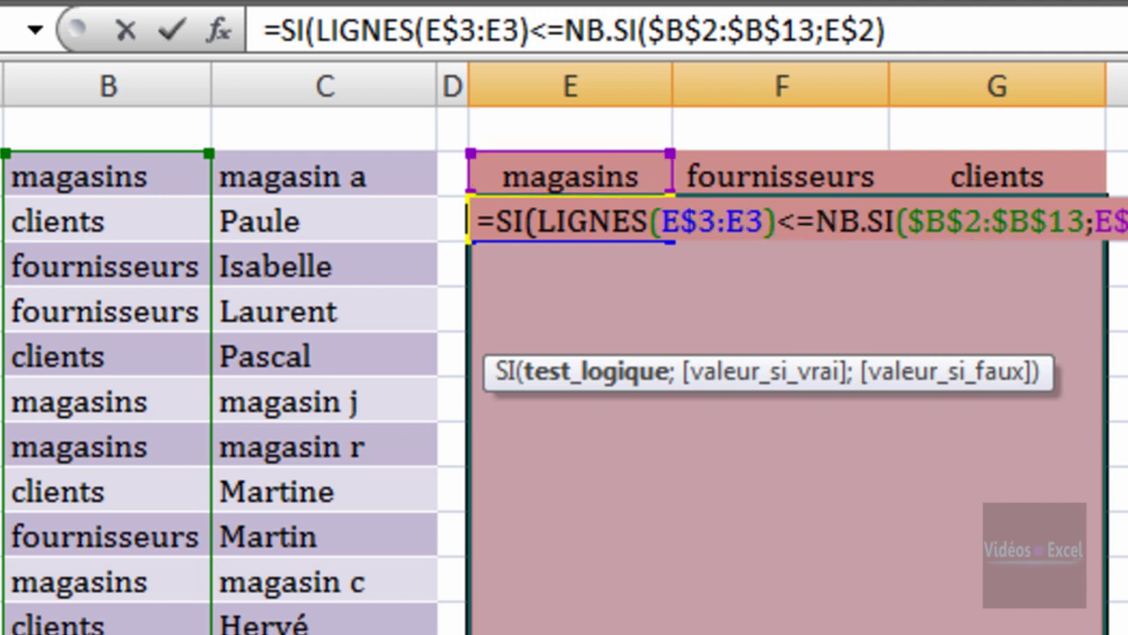
pyautogui.write(';')
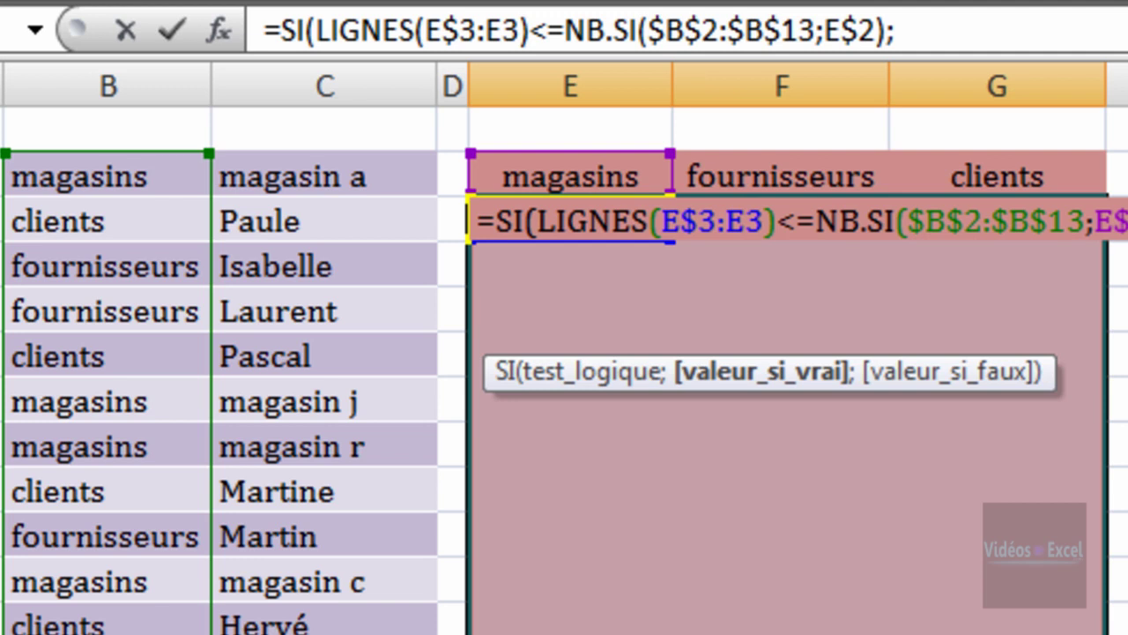
pyautogui.write('rech')
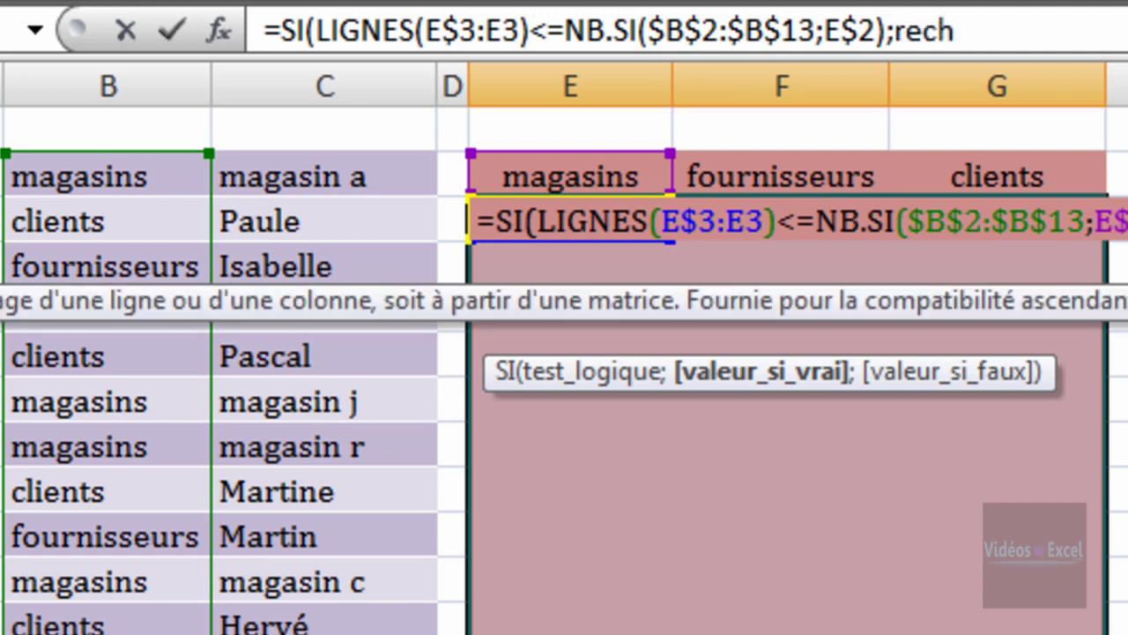
pyautogui.write('e')
pyautogui.press('Down')
pyautogui.press('Tab')
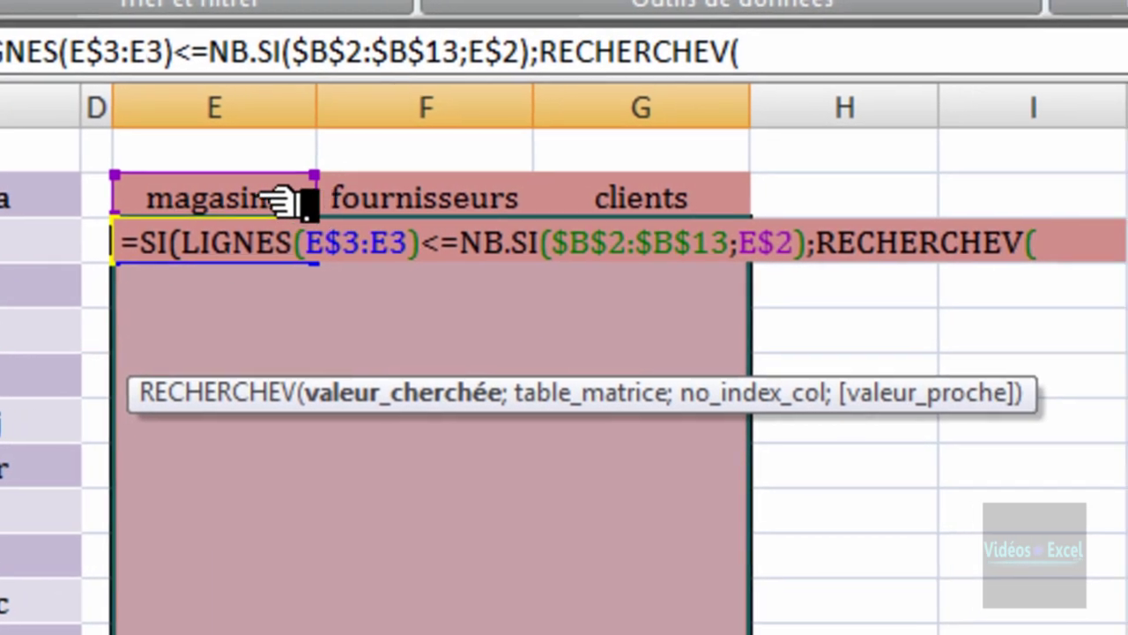
pyautogui.click(439, 198)
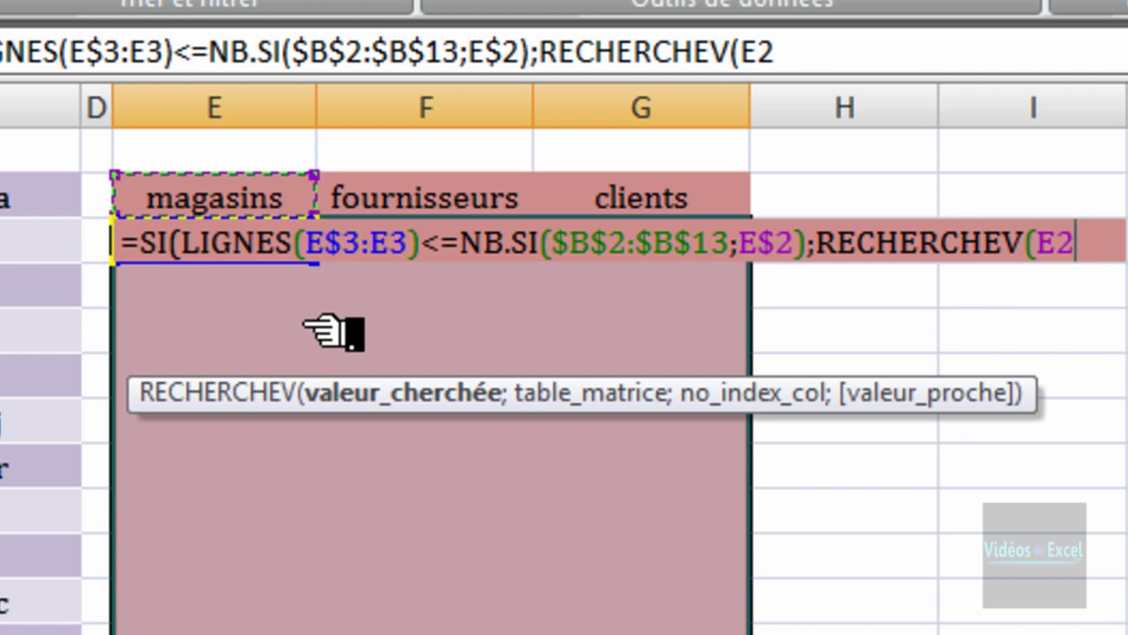
pyautogui.press('F4')
pyautogui.press('F4')
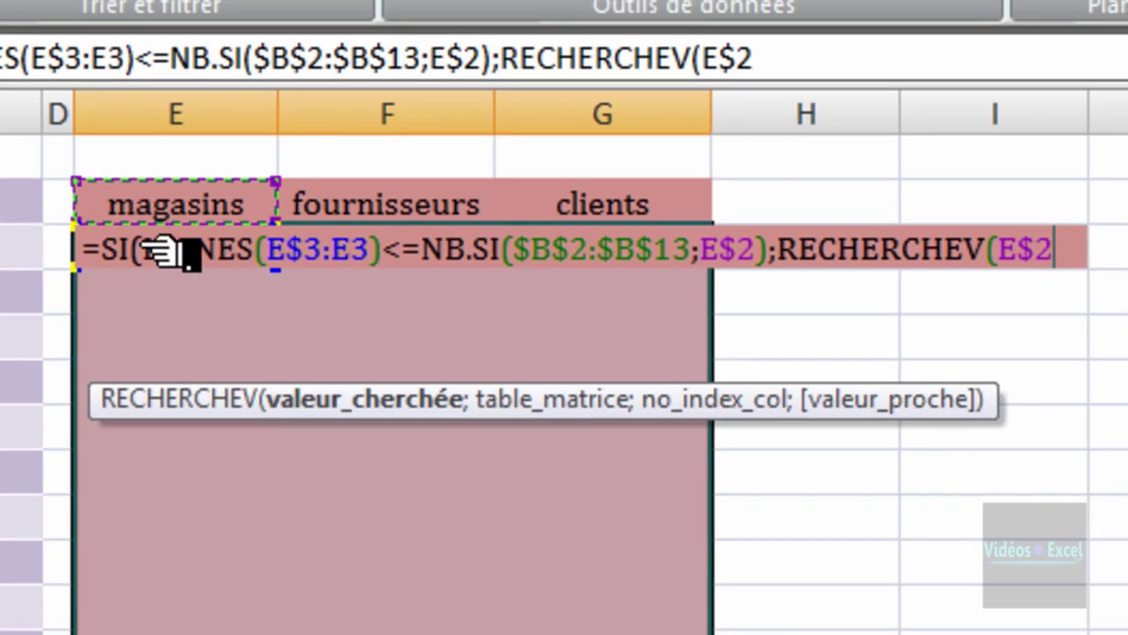
# Step: Copy LIGNES(E$3:E3) from the logical test and append it to the lookup value, so that it reads E$2&LIGNES(E$3:E3)
pyautogui.moveTo(144, 250); pyautogui.dragTo(384, 248)
pyautogui.hotkey('ctrl', 'c')
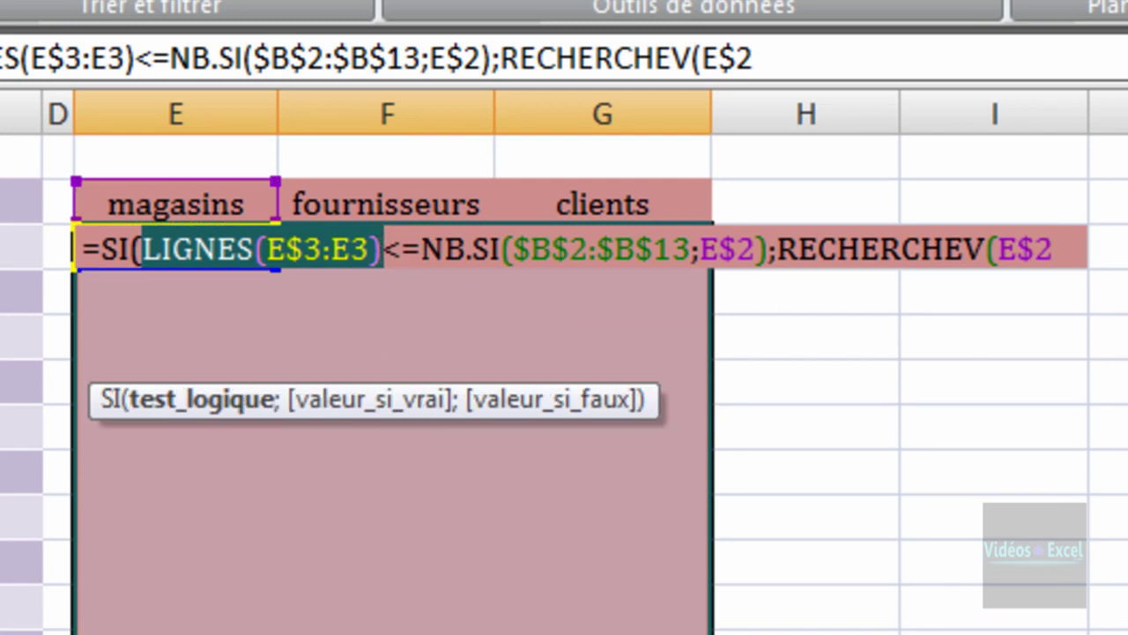
pyautogui.click(1075, 250)
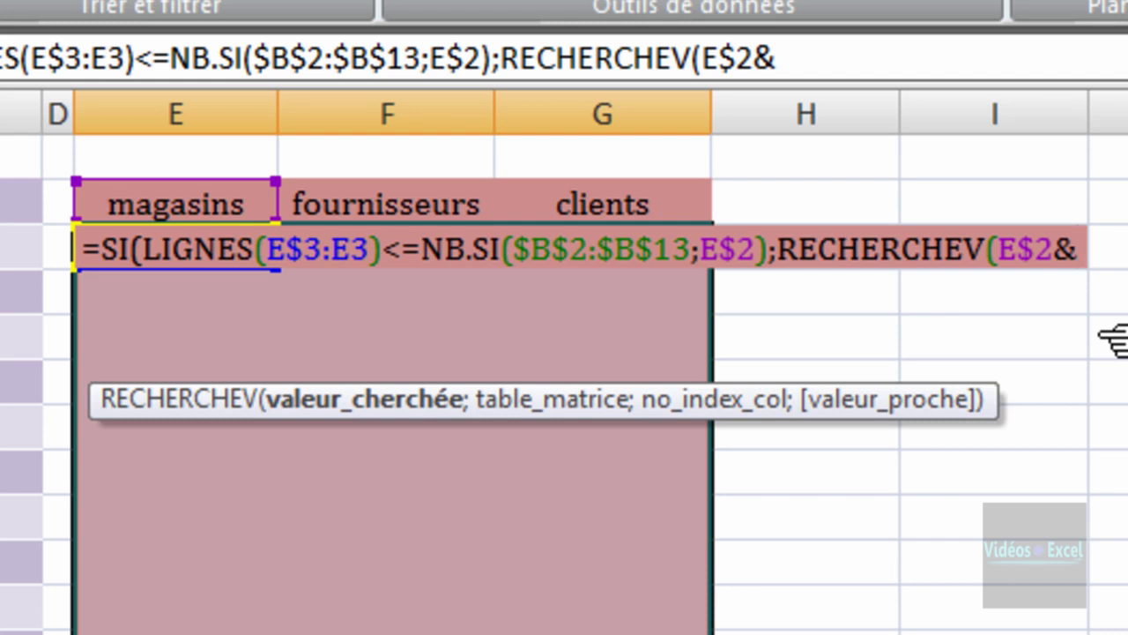
pyautogui.hotkey('ctrl', 'v')
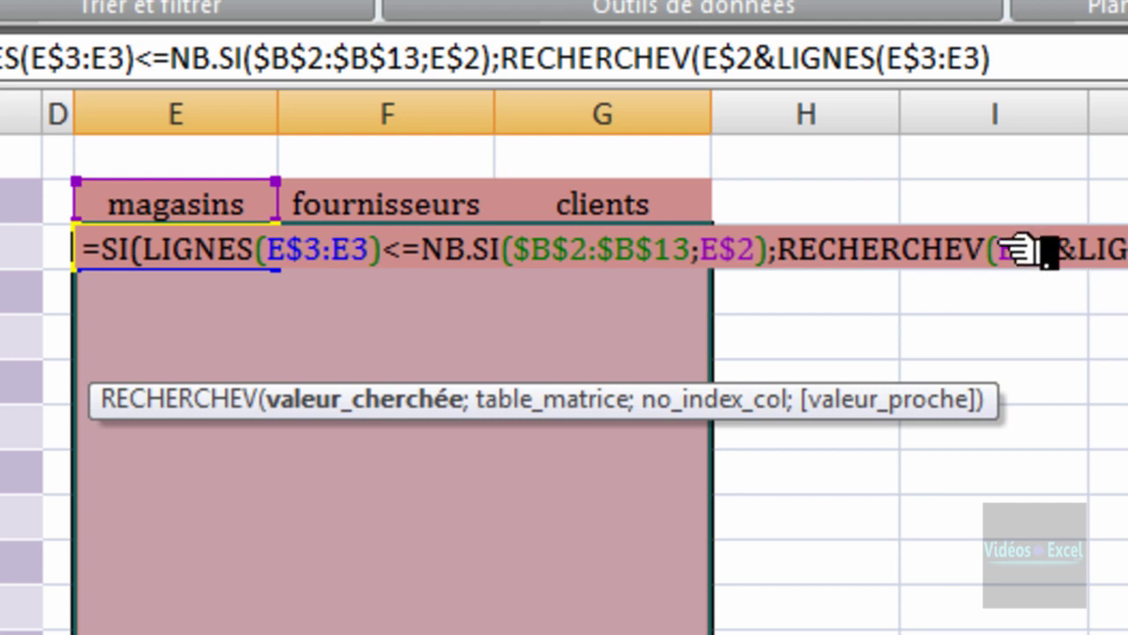
# Step: Evaluate the lookup value E$2&LIGNES(E$3:E3) within the formula, and restore the original expression
pyautogui.moveTo(997, 250); pyautogui.dragTo(1099, 250)
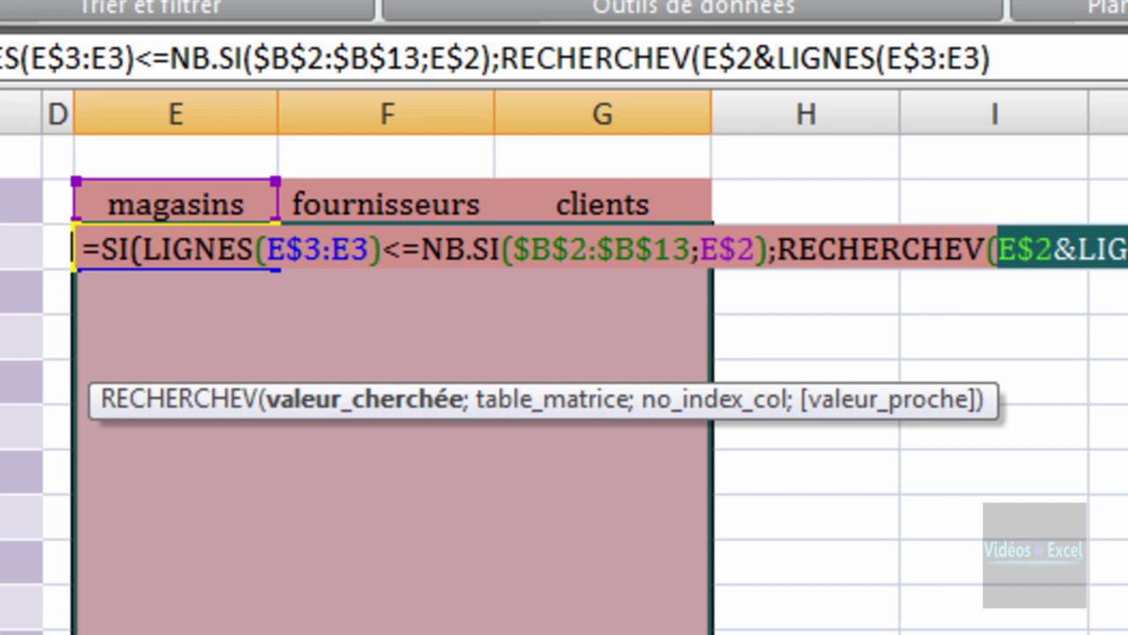
pyautogui.press('F9')
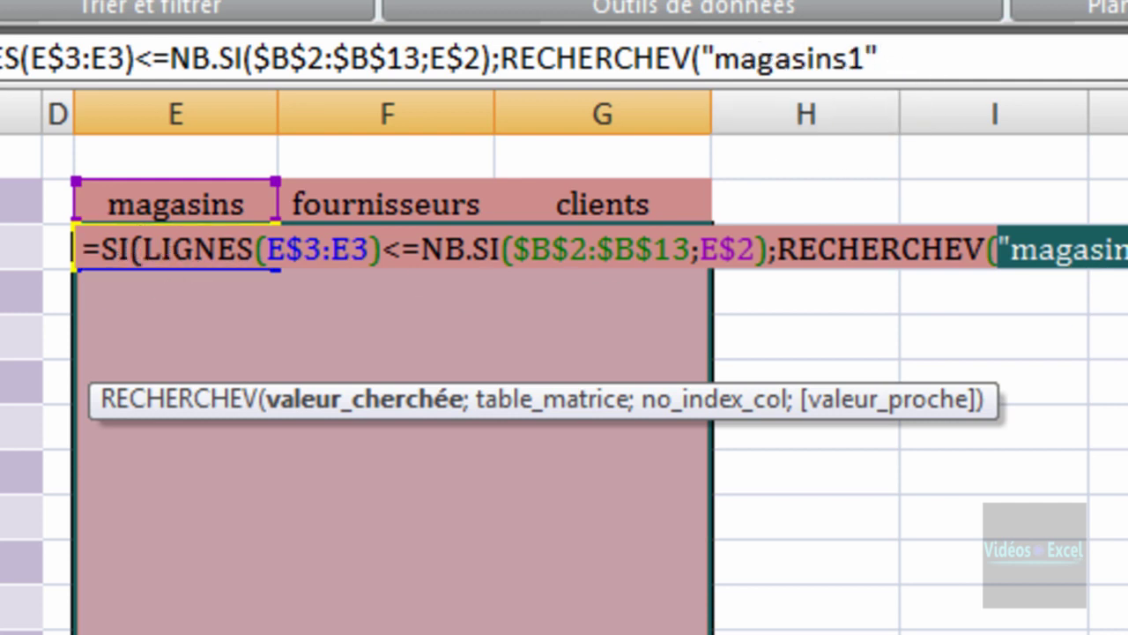
pyautogui.hotkey('ctrl', 'z')
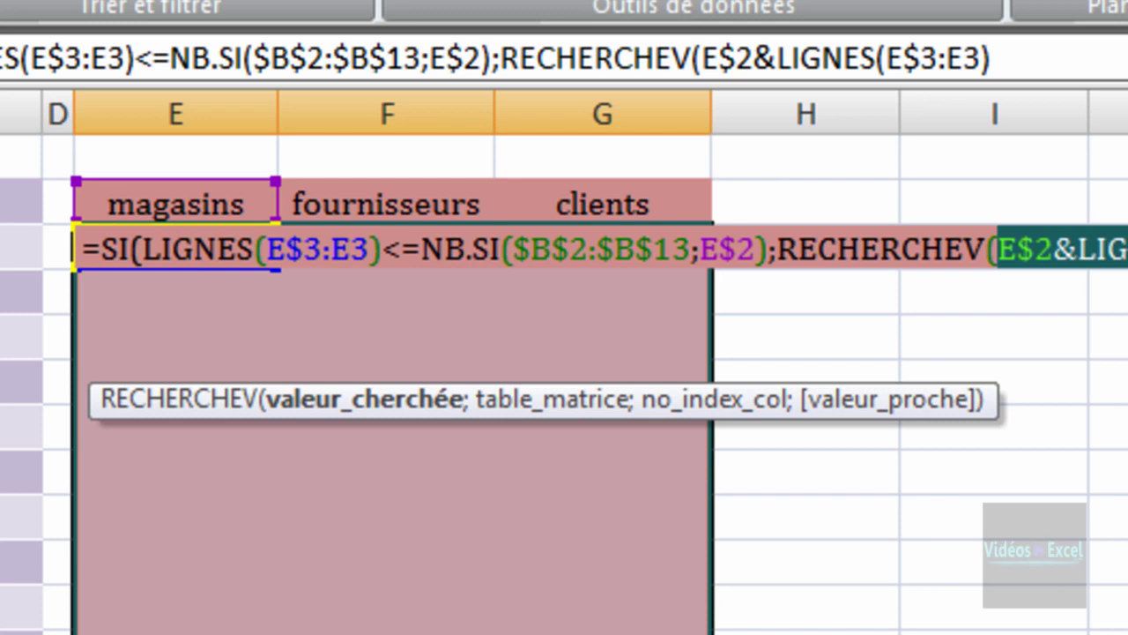
pyautogui.press('Right')
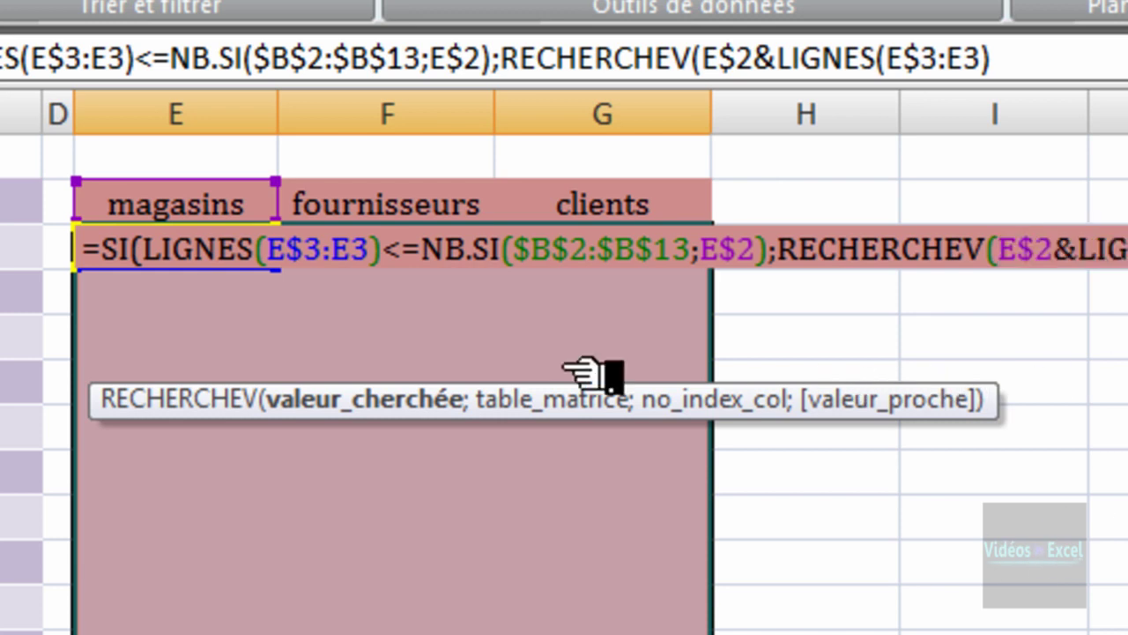
# Step: Set the RECHERCHEV table to the list from A2 to C13, locked as $A$2:$C$13
pyautogui.write(';')
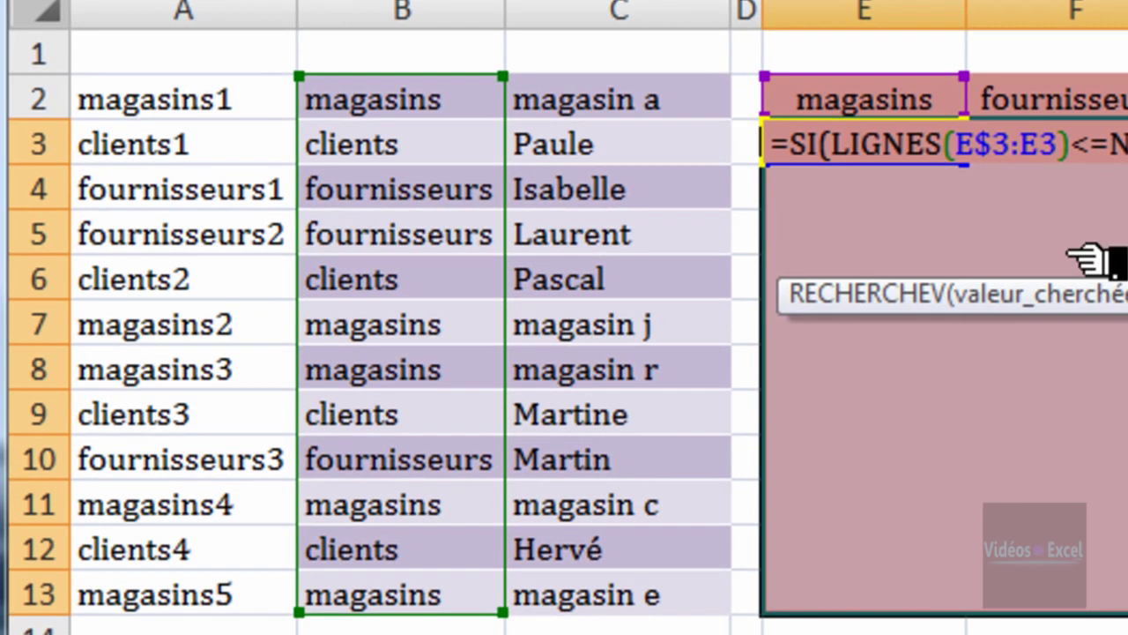
pyautogui.moveTo(187, 104); pyautogui.dragTo(632, 600)
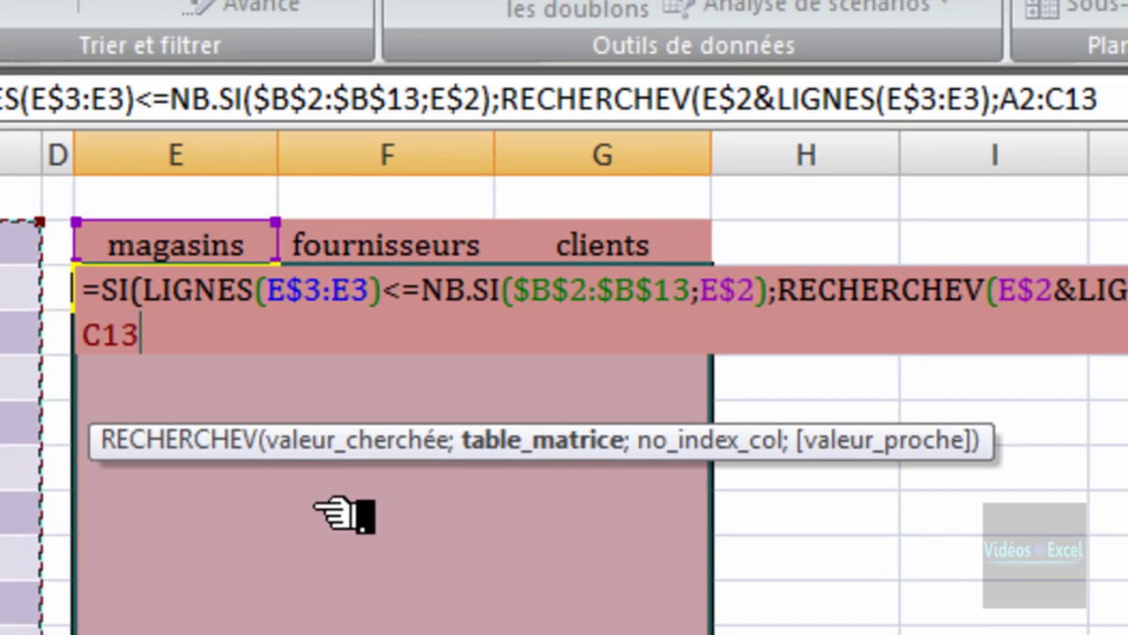
pyautogui.press('F4')
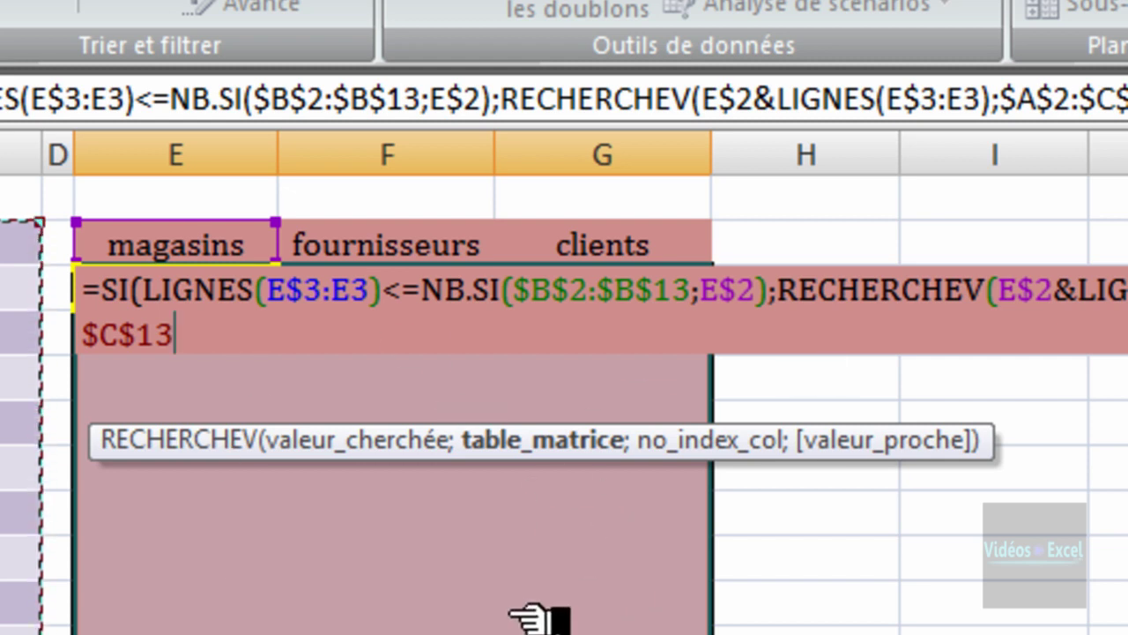
# Step: Set the RECHERCHEV column index to 3 with an exact match (FAUX), and close the function
pyautogui.write(';3')
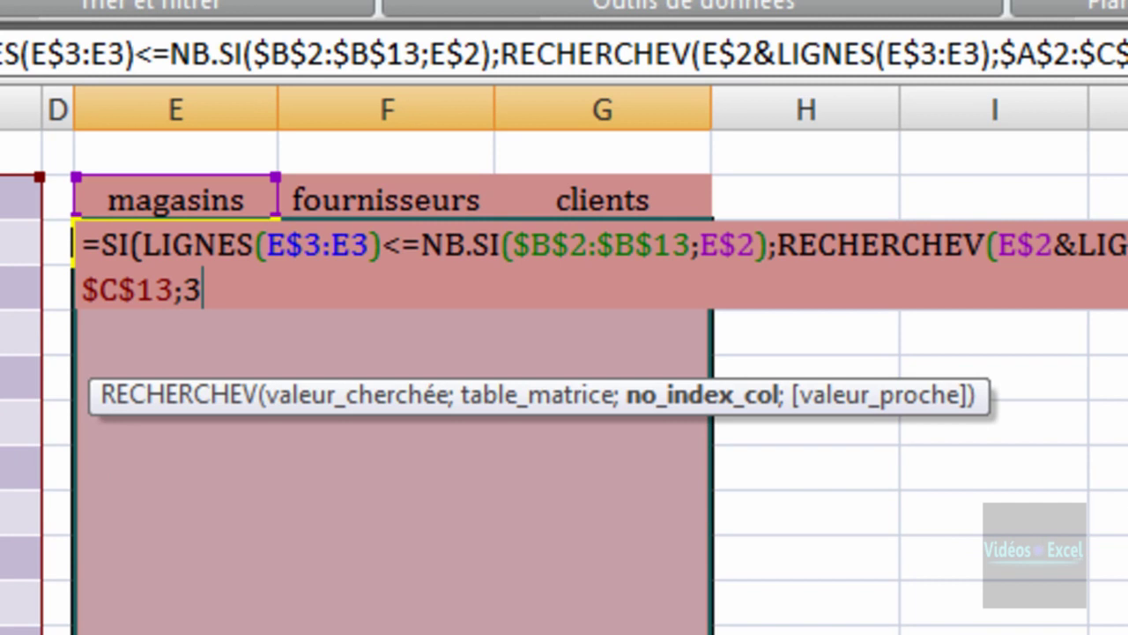
pyautogui.write(';')
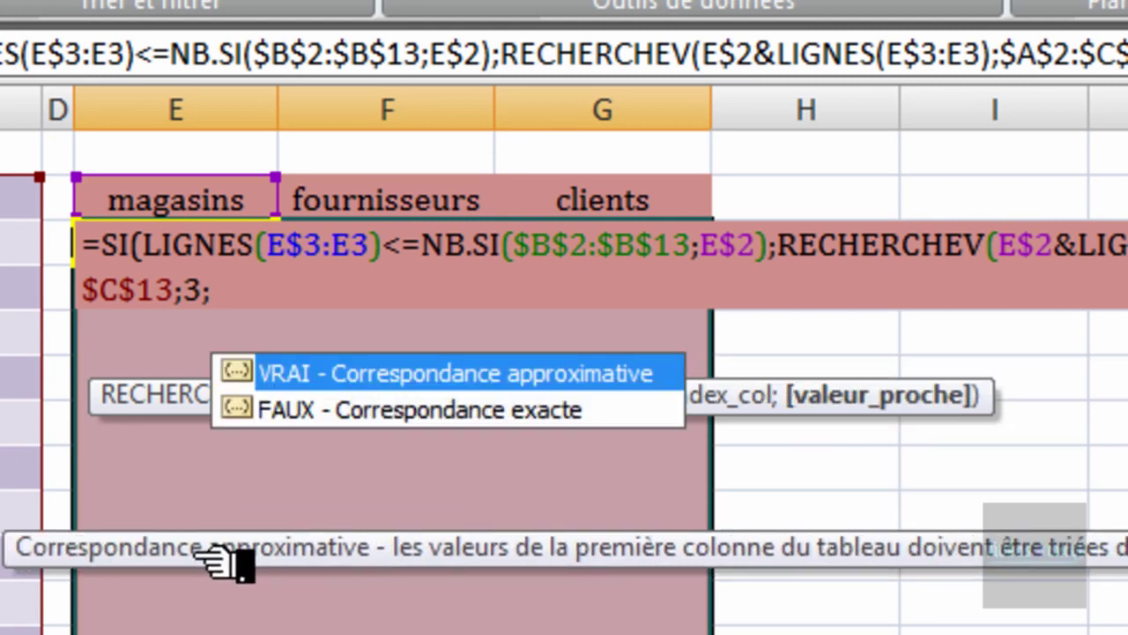
pyautogui.click(375, 415)
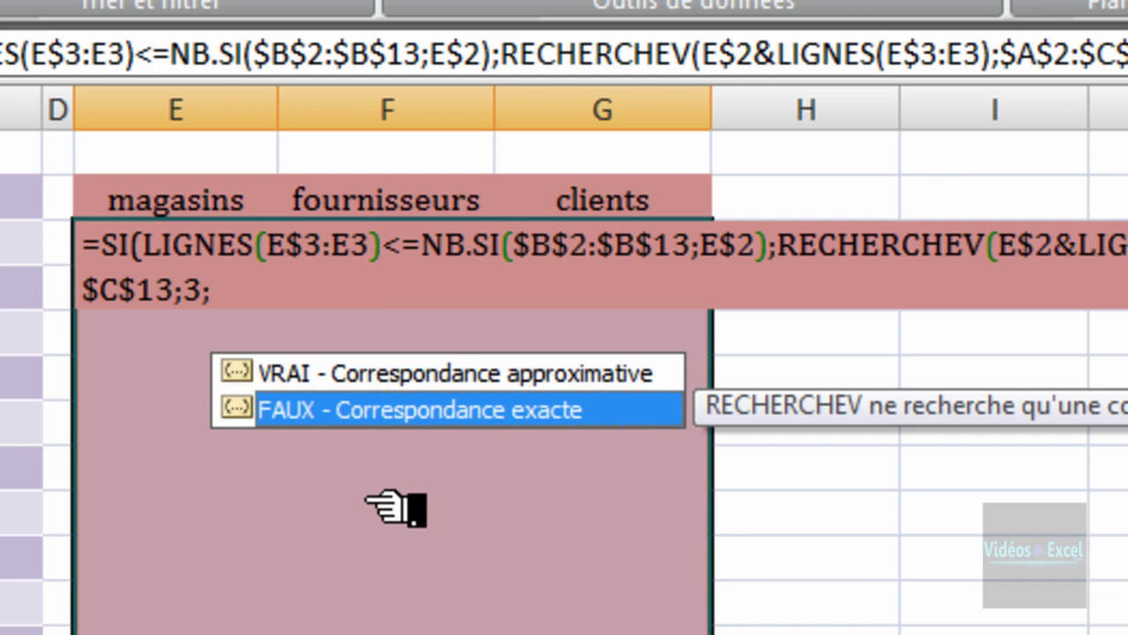
pyautogui.press('Tab')
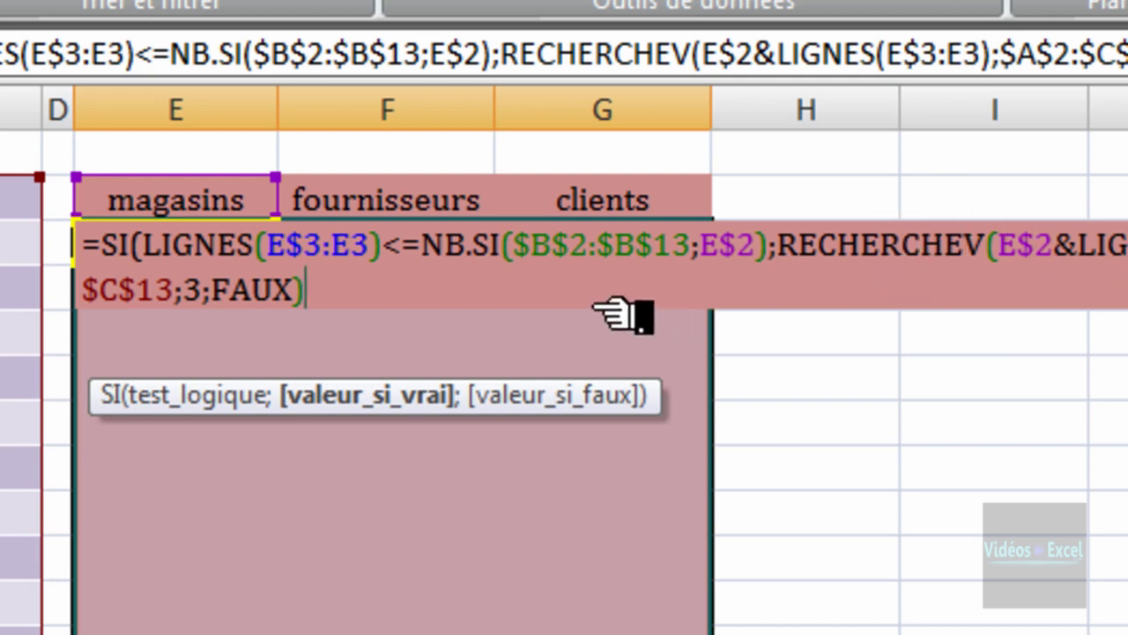
# Step: Set the SI function's value-if-false to empty text ("") and enter the completed formula in all selected cells of columns E to G
pyautogui.write(';')
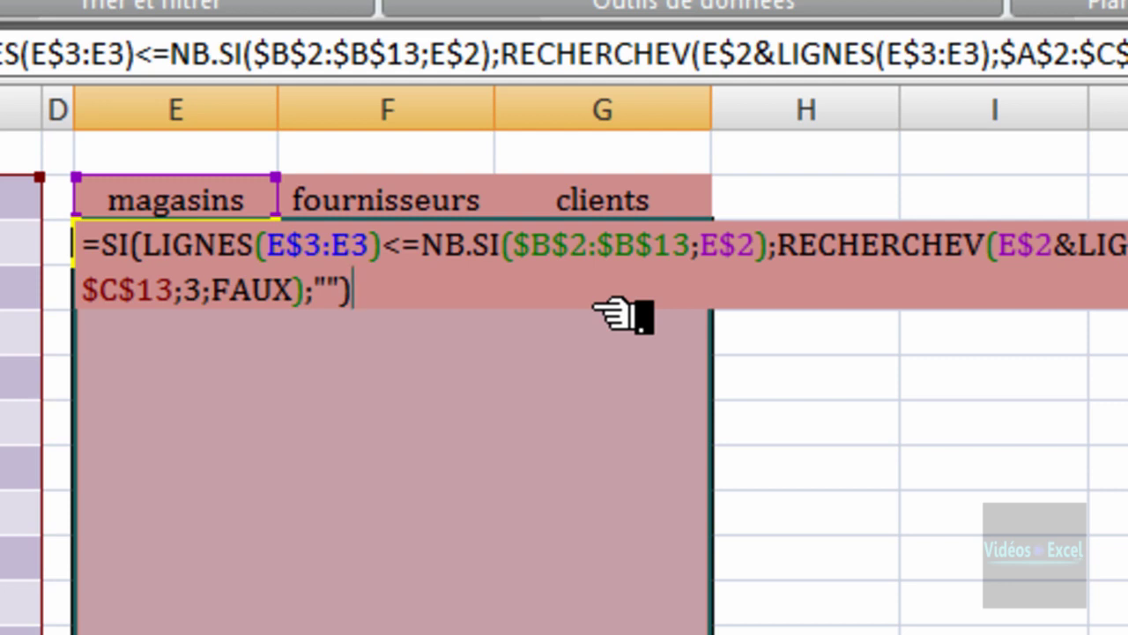
pyautogui.hotkey('ctrl', 'Return')
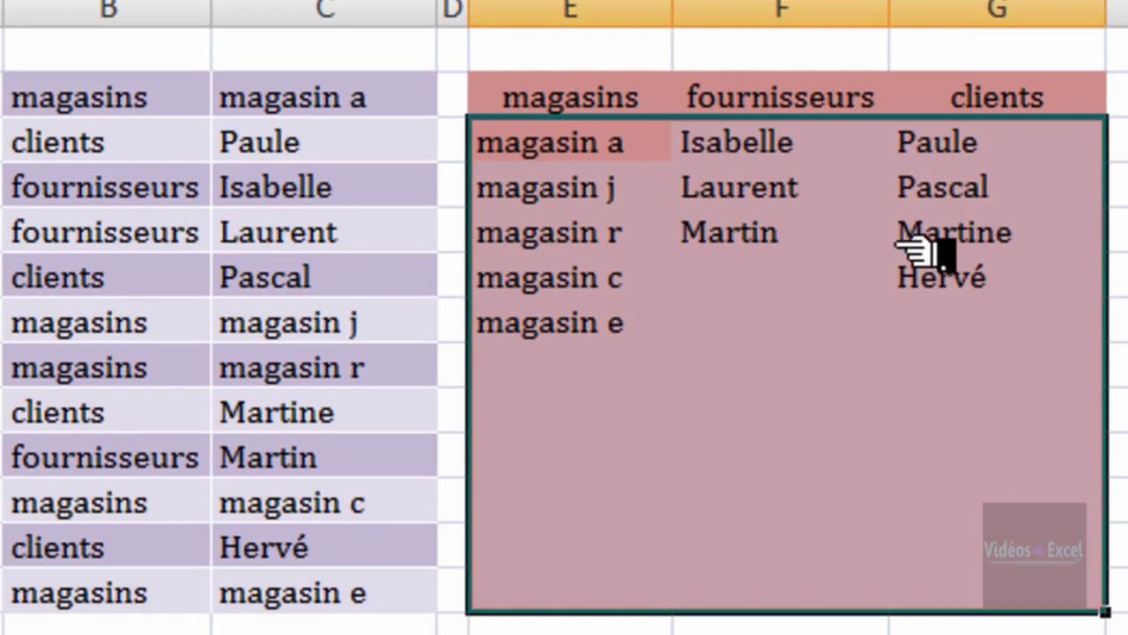
pyautogui.click(806, 238)
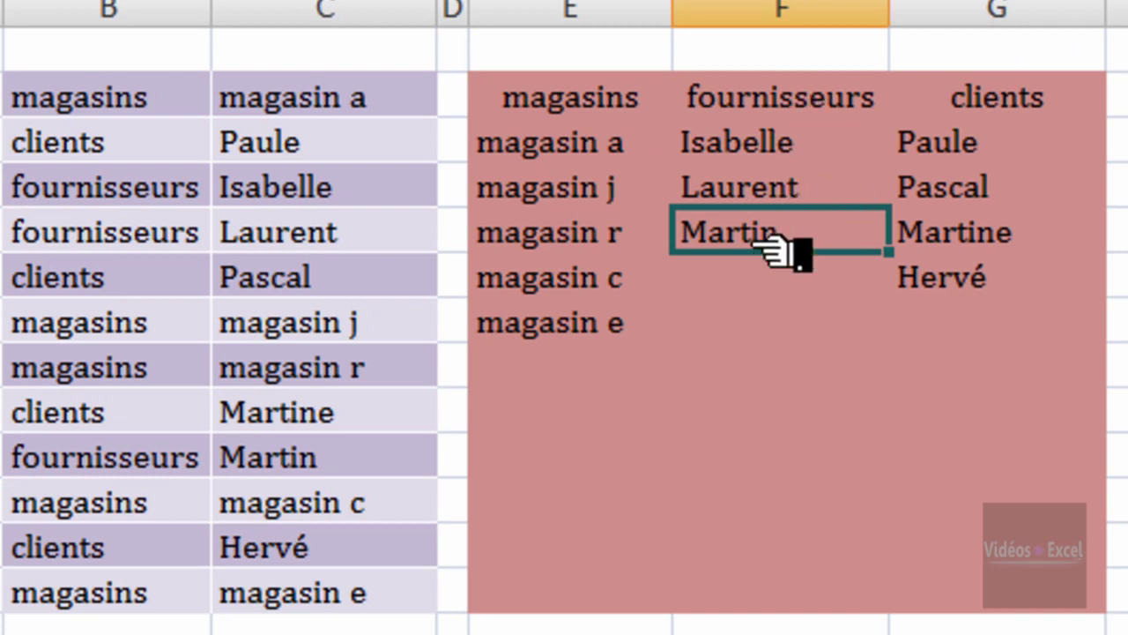
# Step: Select the fournisseurs rows in columns B and C to check them against the names distributed under the fournisseurs header
pyautogui.moveTo(177, 201); pyautogui.dragTo(309, 201)
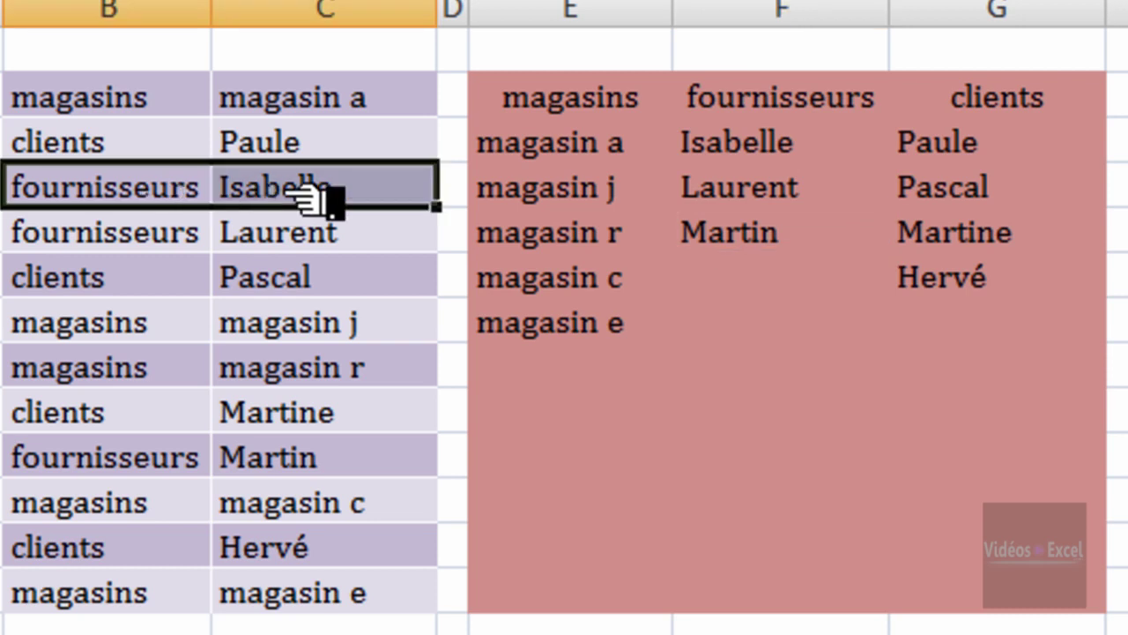
pyautogui.moveTo(176, 231); pyautogui.dragTo(290, 252)
pyautogui.moveTo(146, 460); pyautogui.dragTo(315, 466)
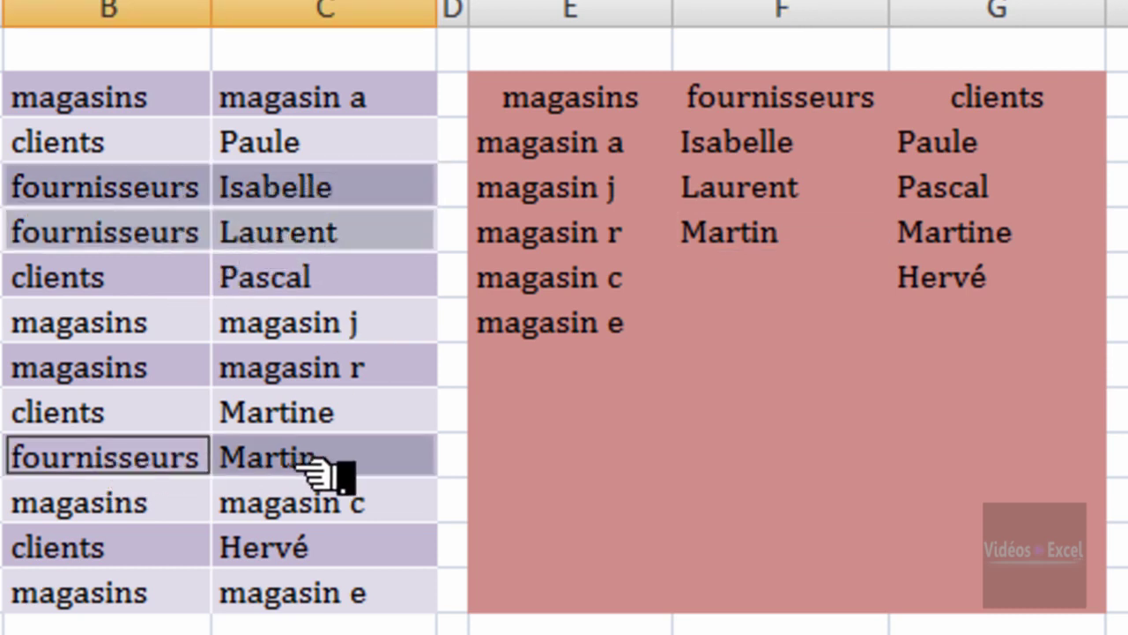
pyautogui.click(633, 410)
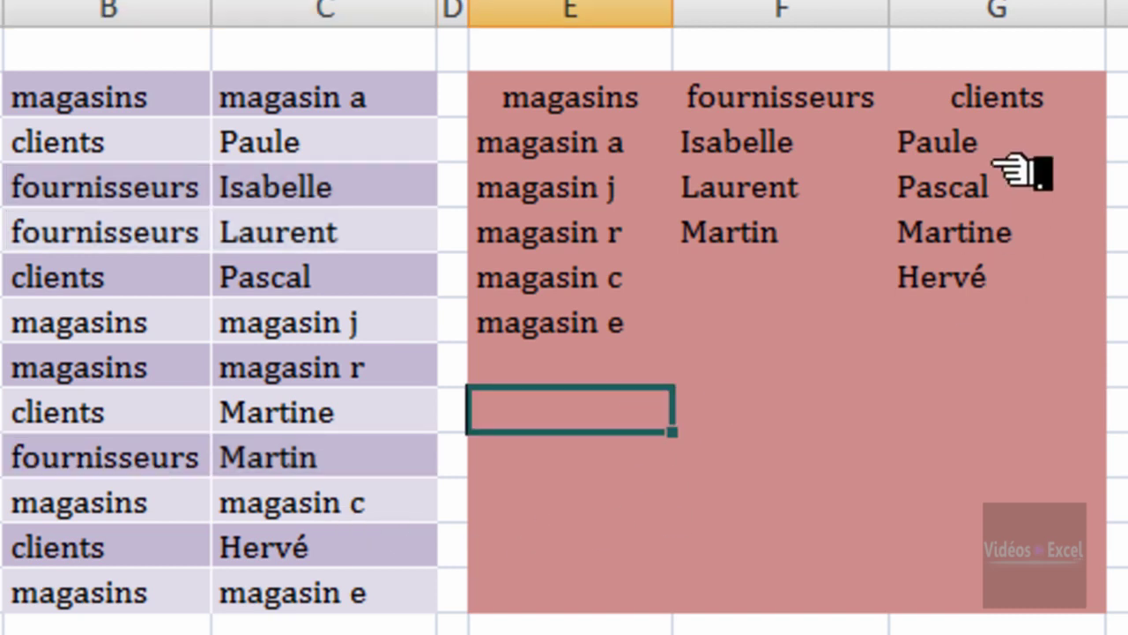
# Step: Switch the category header in F2 to clients
pyautogui.click(833, 108)
pyautogui.click(908, 97)
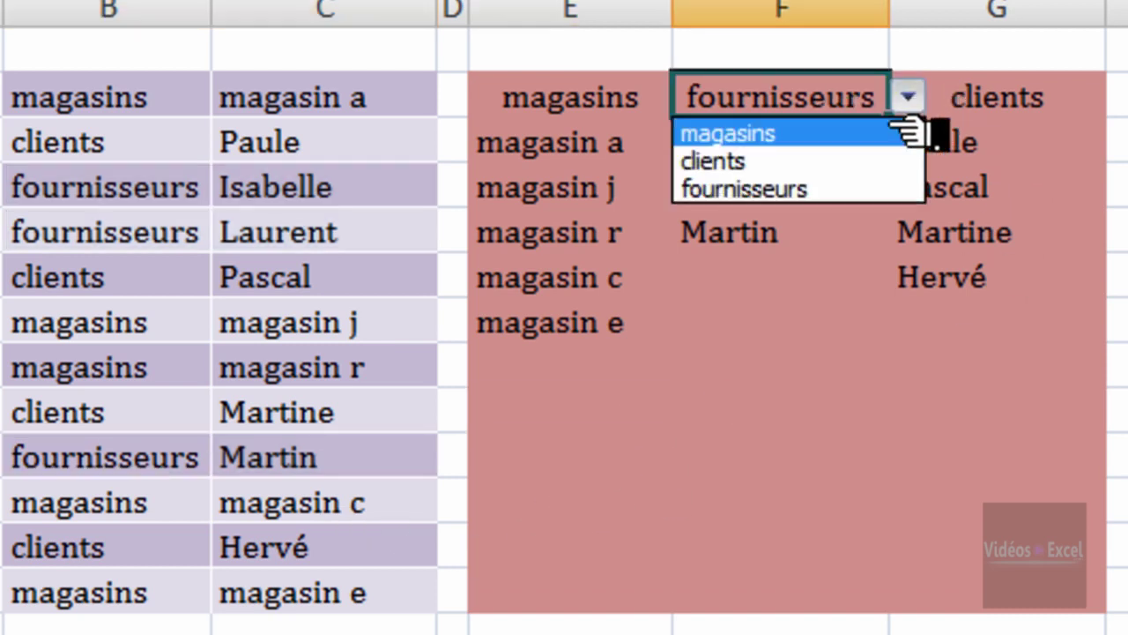
pyautogui.click(886, 159)
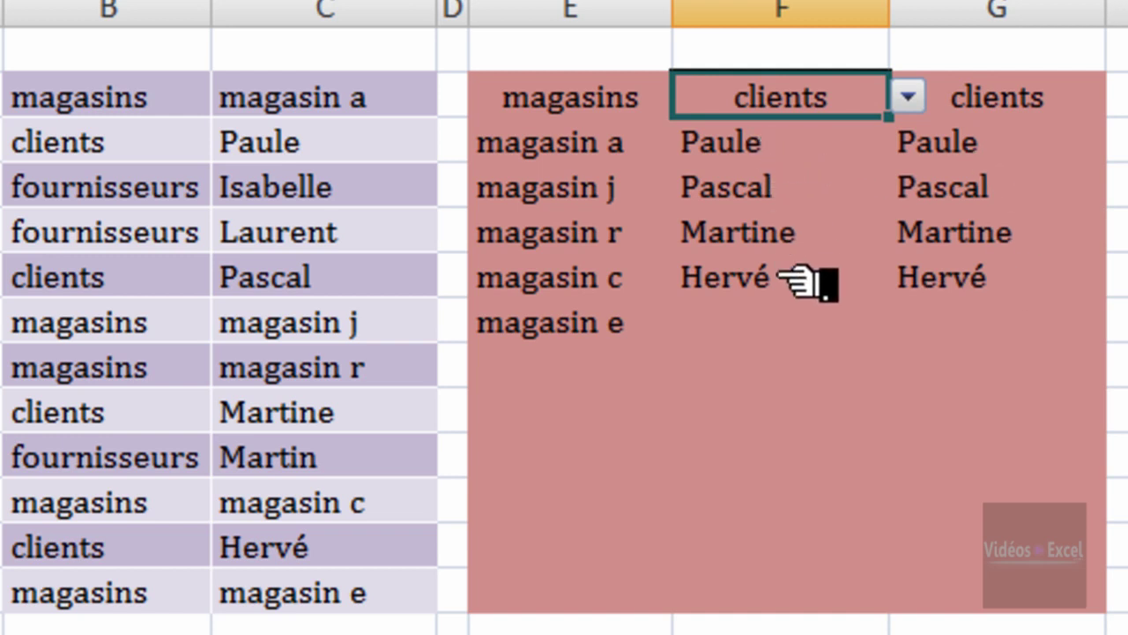
# Step: Select all clients rows in columns B and C to compare them with the names distributed under the clients header
pyautogui.moveTo(105, 141); pyautogui.dragTo(277, 144)
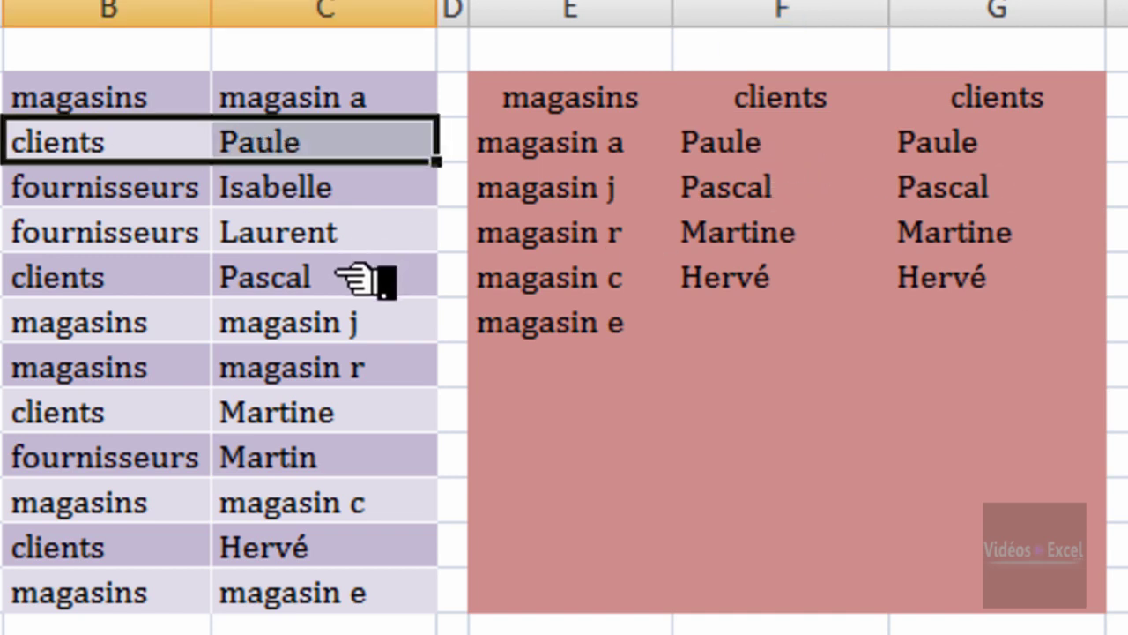
pyautogui.keyDown('ctrl'); pyautogui.click(201, 281); pyautogui.keyUp('ctrl')
pyautogui.moveTo(211, 282); pyautogui.dragTo(265, 284)
pyautogui.moveTo(88, 412); pyautogui.dragTo(302, 414)
pyautogui.moveTo(88, 548); pyautogui.dragTo(327, 555)
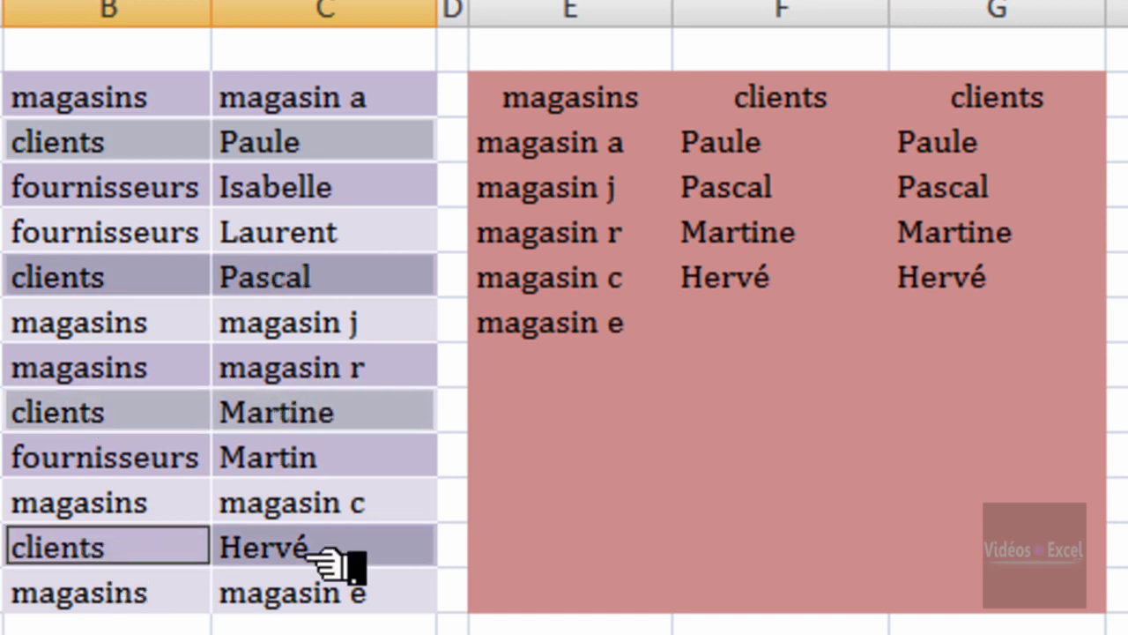
pyautogui.click(968, 333)
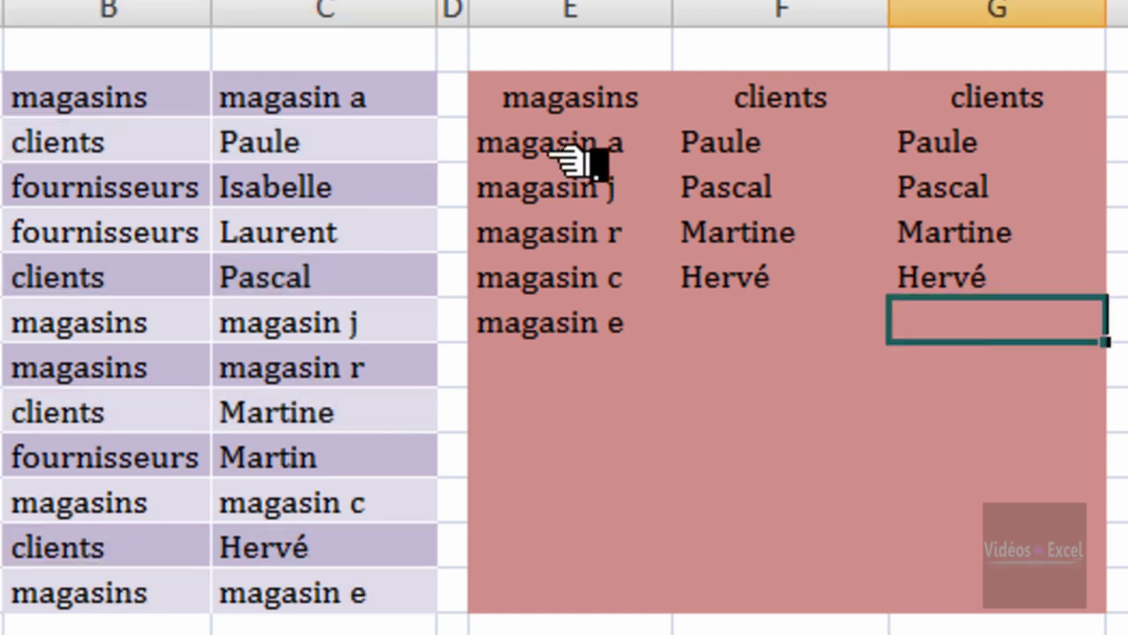
# Step: Set the category headers to clients in E2, magasins in F2 and fournisseurs in G2
pyautogui.click(555, 98)
pyautogui.click(692, 97)
pyautogui.click(667, 159)
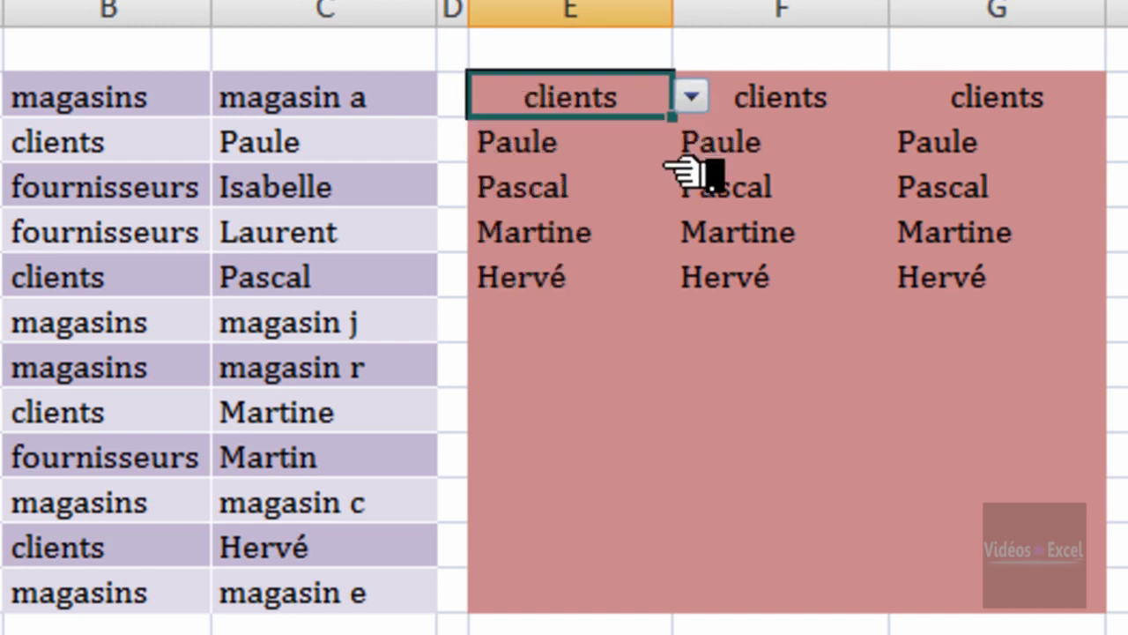
pyautogui.click(881, 106)
pyautogui.click(908, 99)
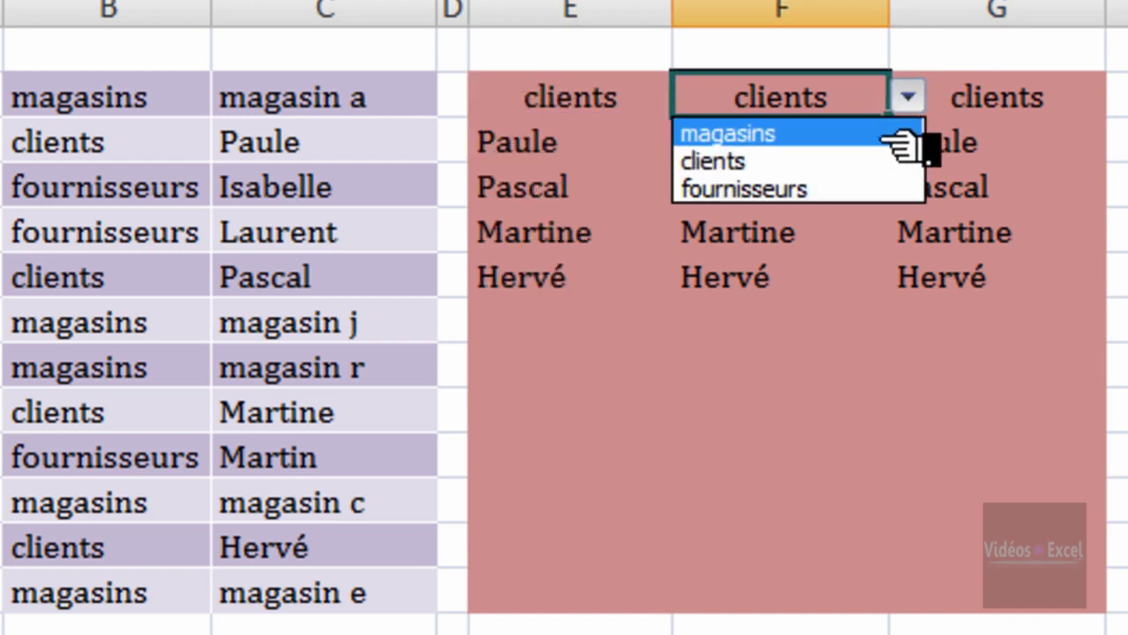
pyautogui.click(907, 132)
pyautogui.click(1018, 107)
pyautogui.click(1120, 99)
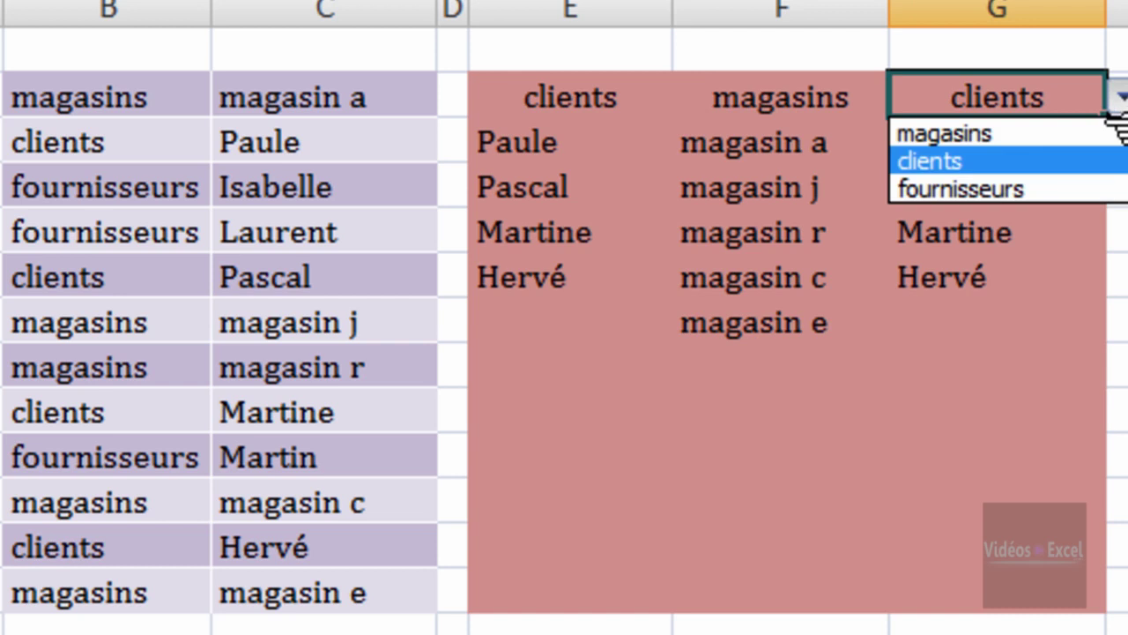
pyautogui.click(1083, 186)
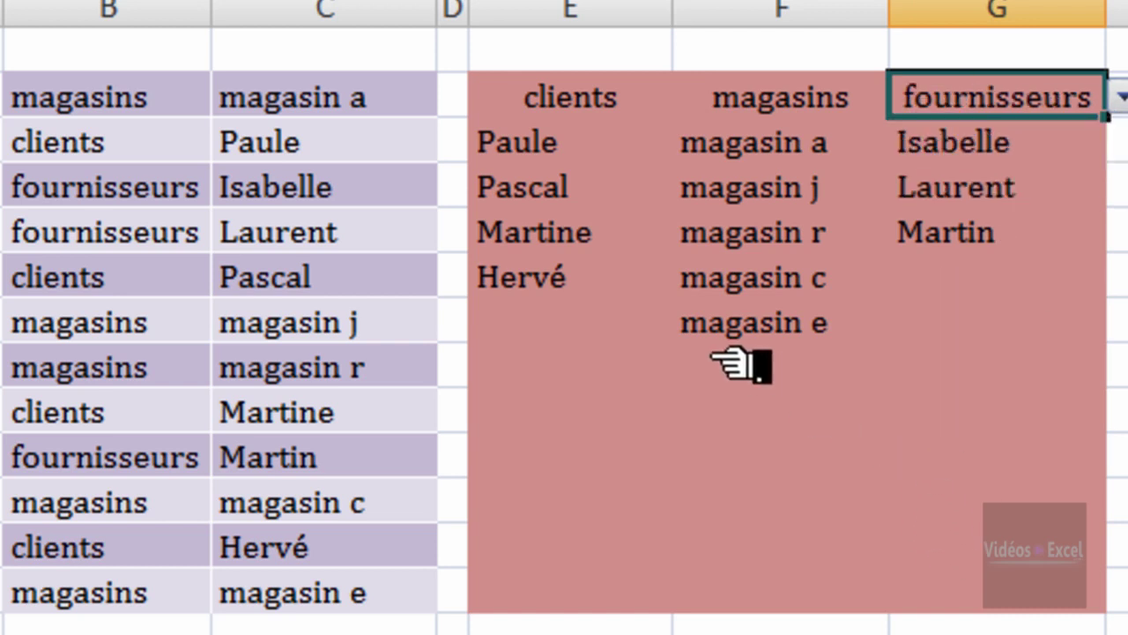
pyautogui.click(617, 366)
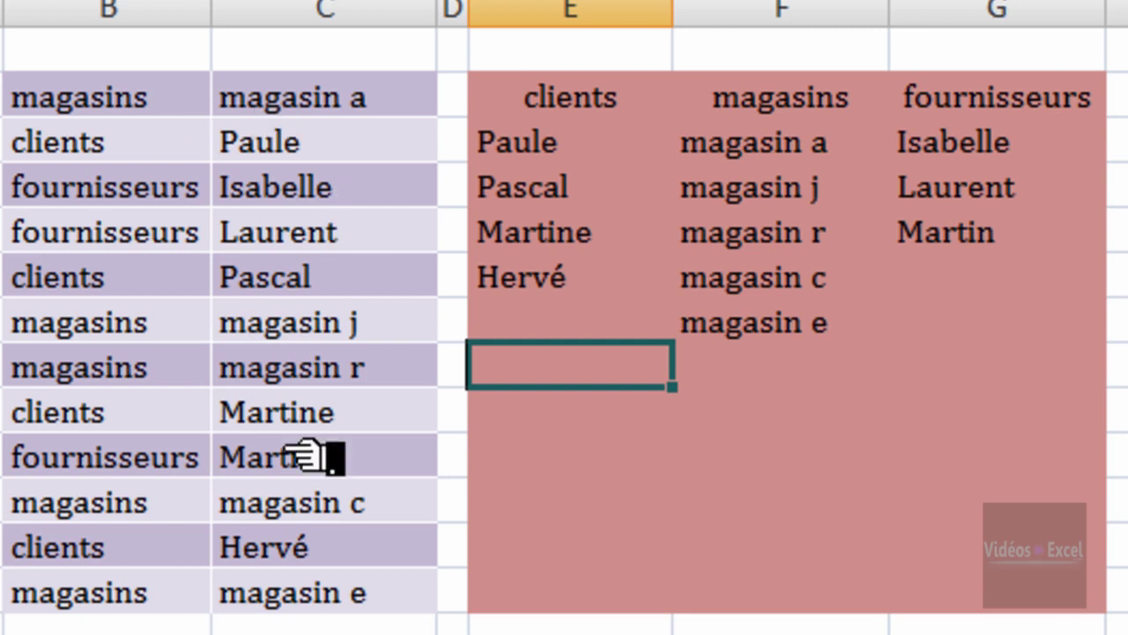
# Step: Review the list entries in column C against the headers and distributed results in columns E to G
pyautogui.moveTo(406, 141); pyautogui.dragTo(432, 461)
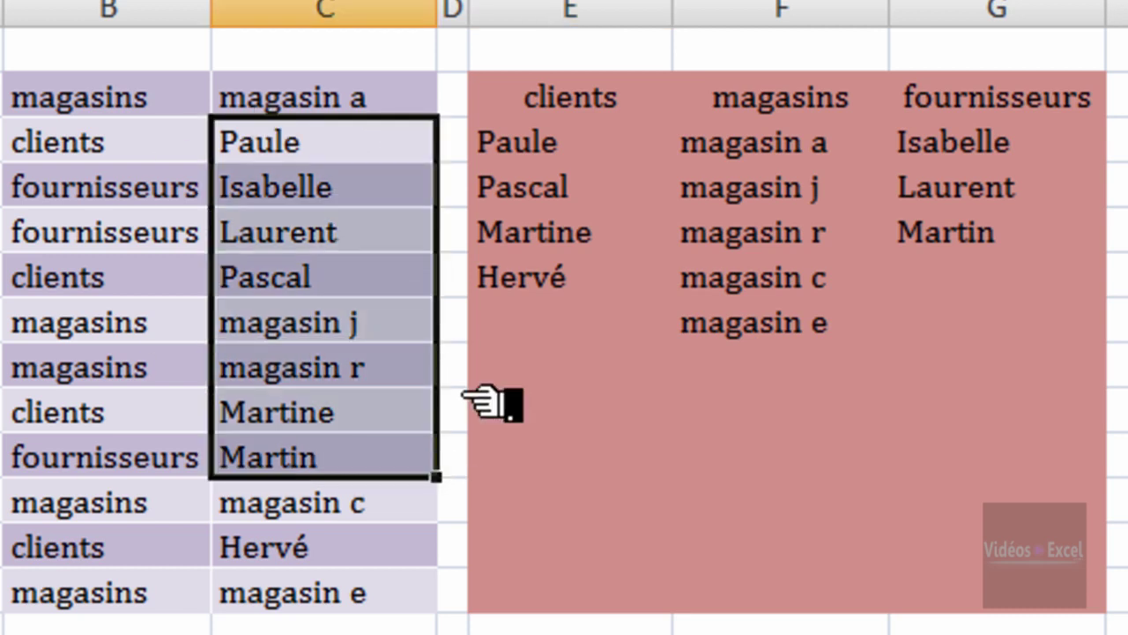
pyautogui.click(577, 152)
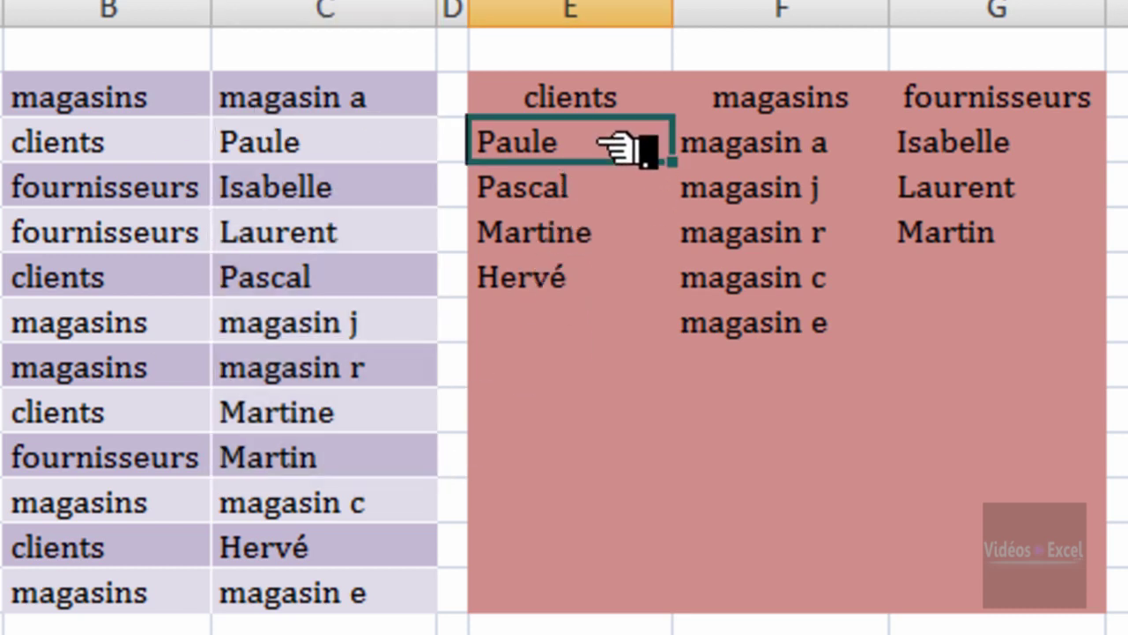
pyautogui.click(604, 101)
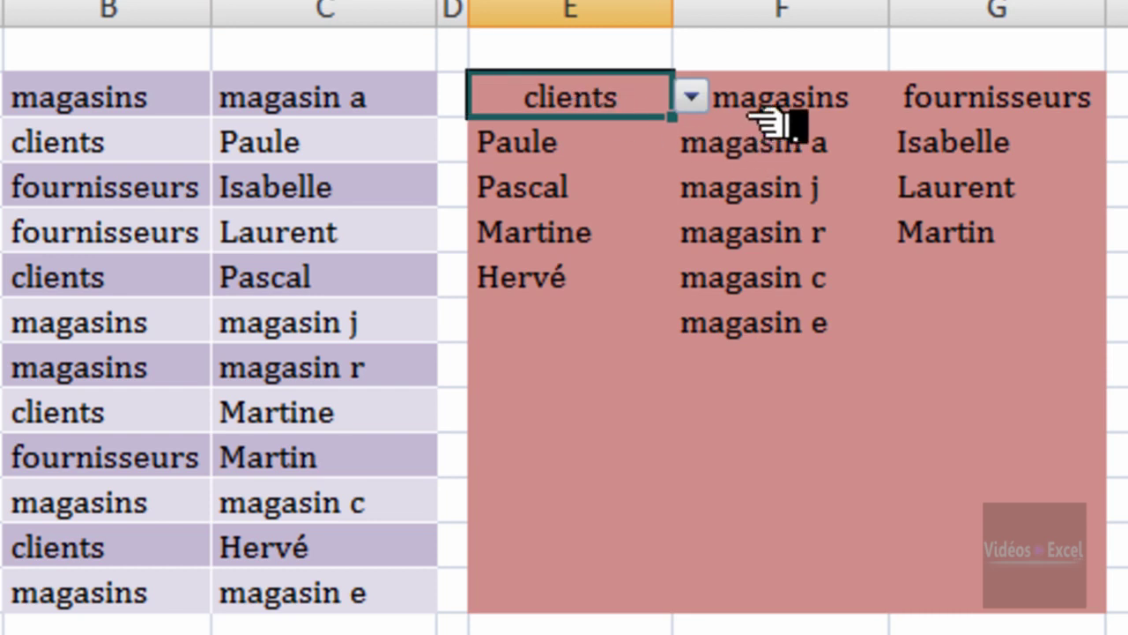
pyautogui.click(780, 106)
pyautogui.click(991, 113)
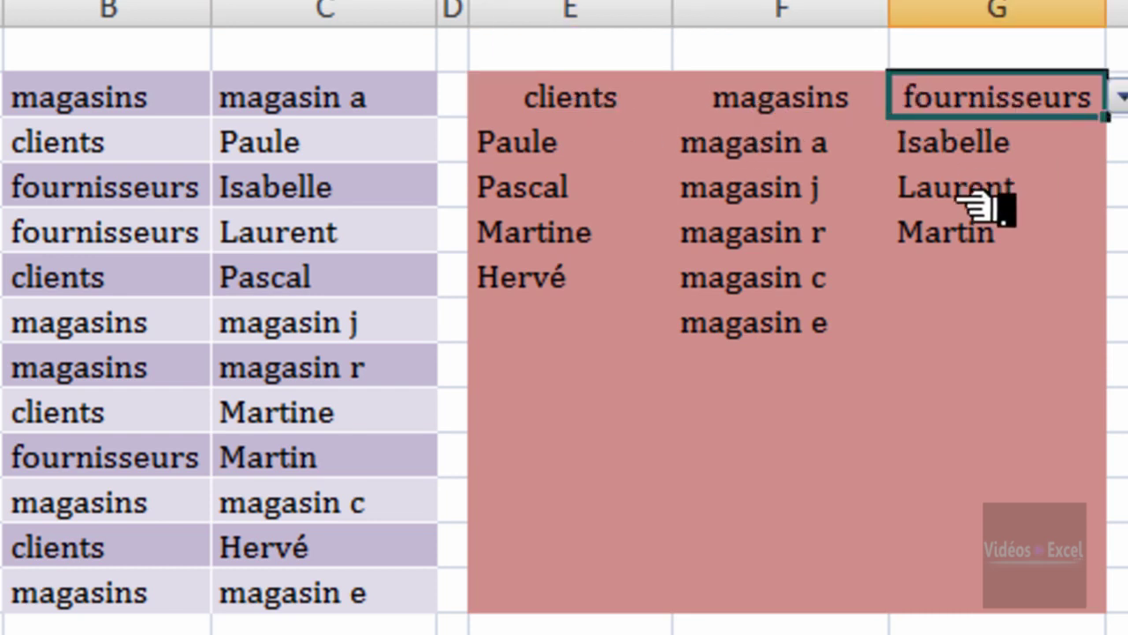
pyautogui.moveTo(772, 179); pyautogui.dragTo(769, 231)
pyautogui.click(573, 377)
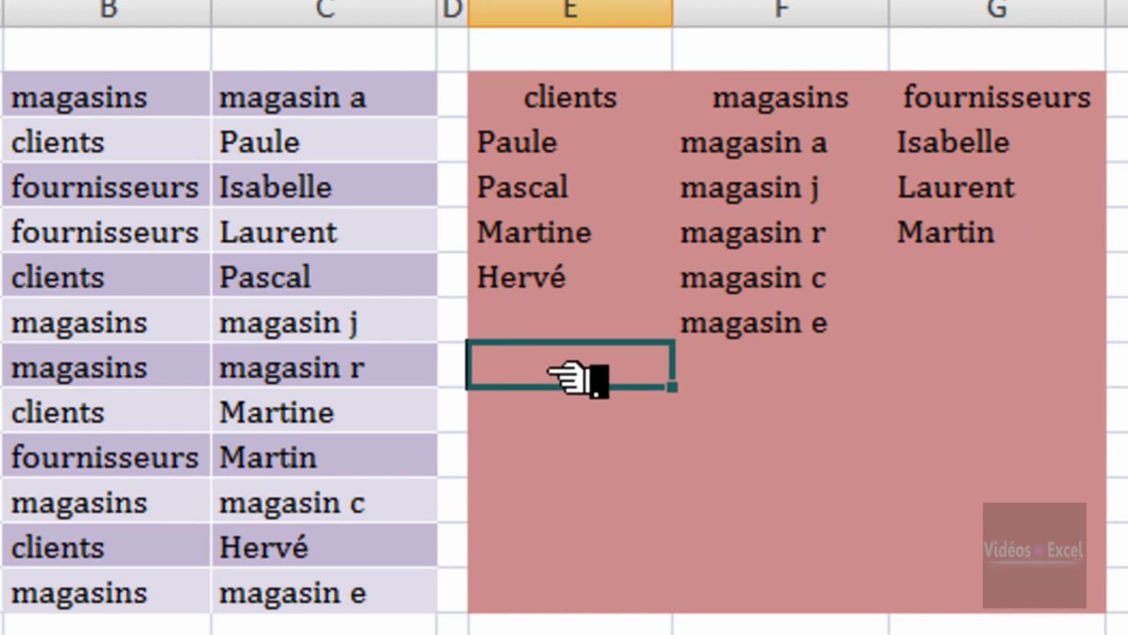
# Step: Inspect the complete SI formula in cell E8 and exit it without editing
pyautogui.doubleClick(556, 369)
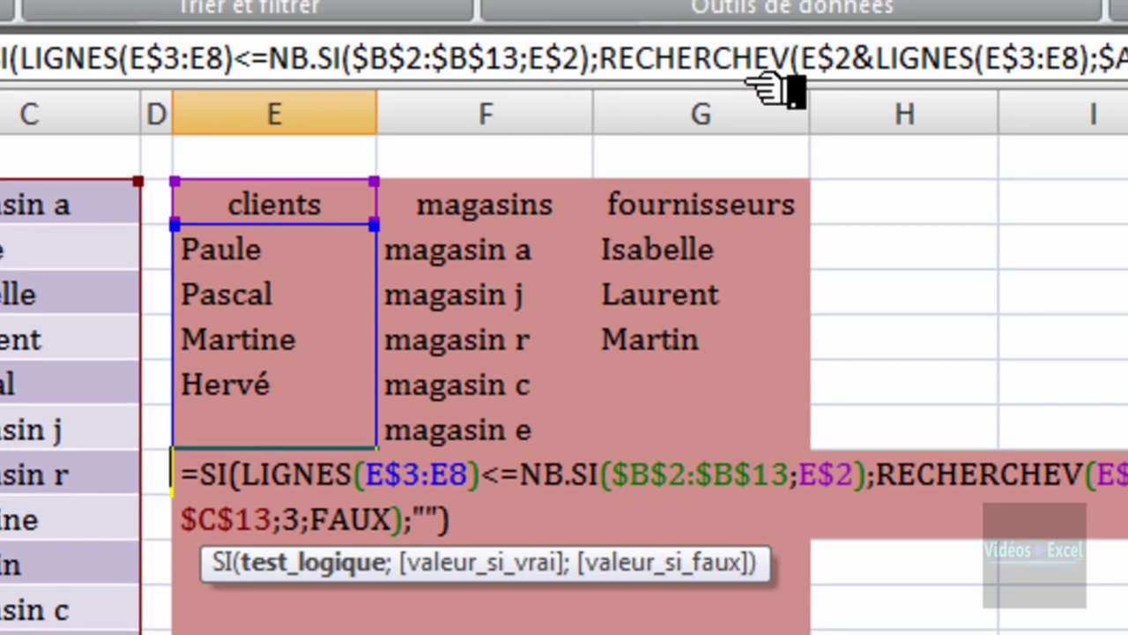
pyautogui.press('Escape')
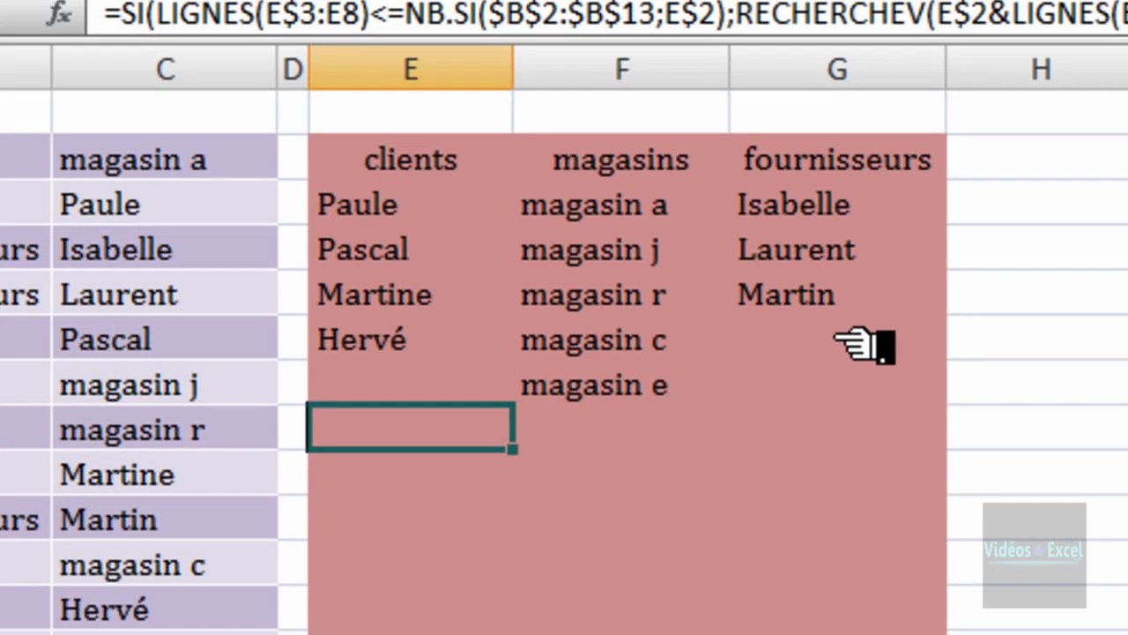
pyautogui.click(654, 327)
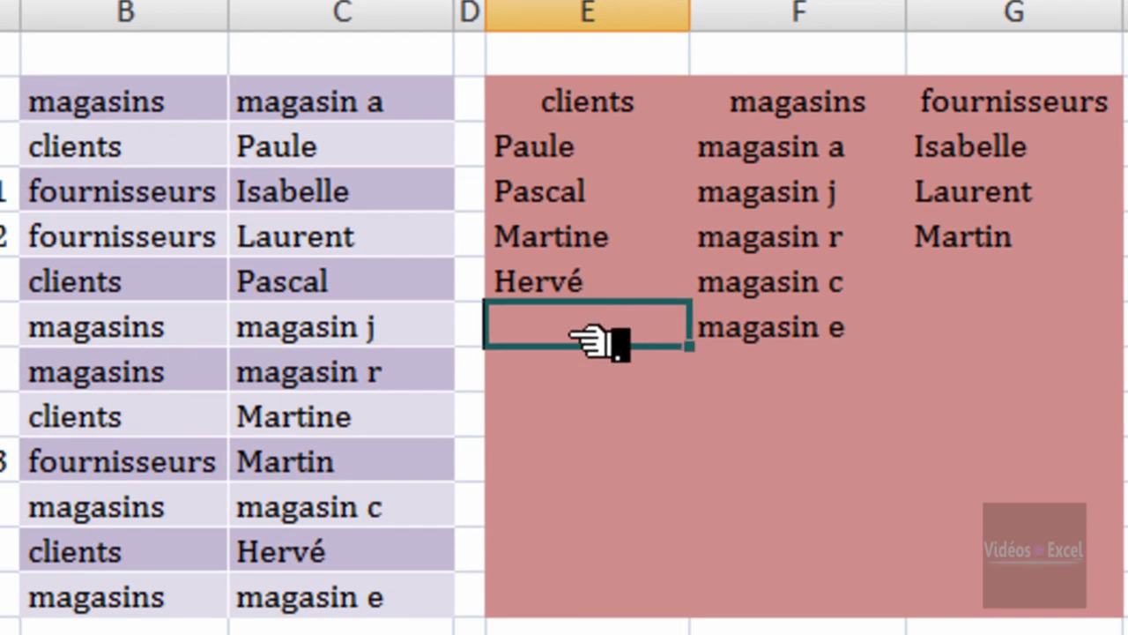